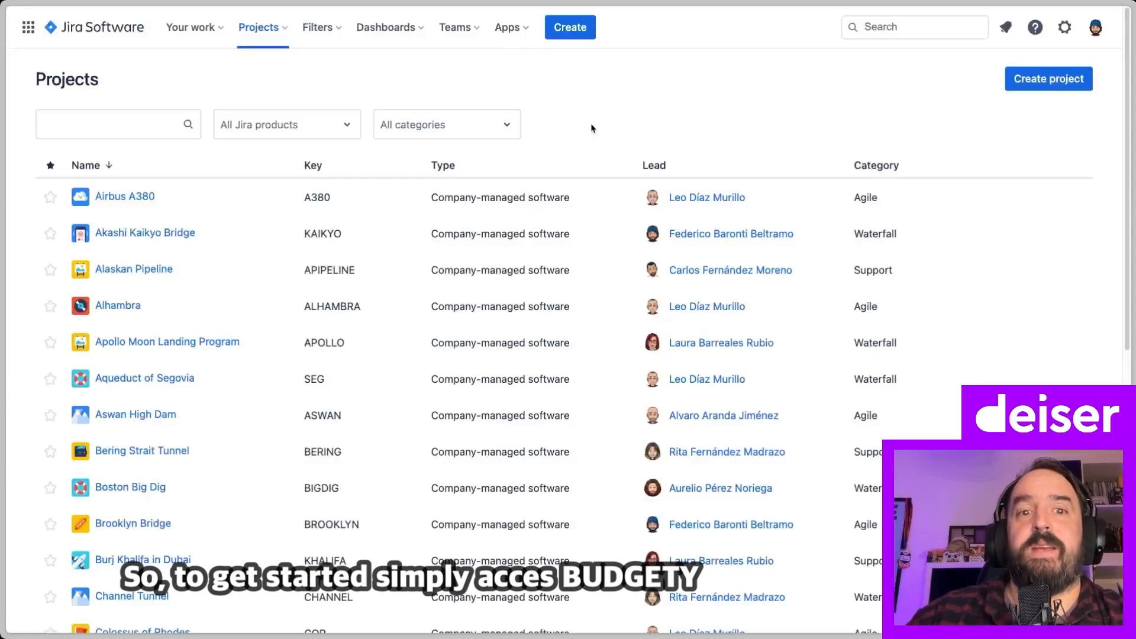
Launch Budgety from the Apps menu and open its 'Add budget and costs' page
click(510, 28)
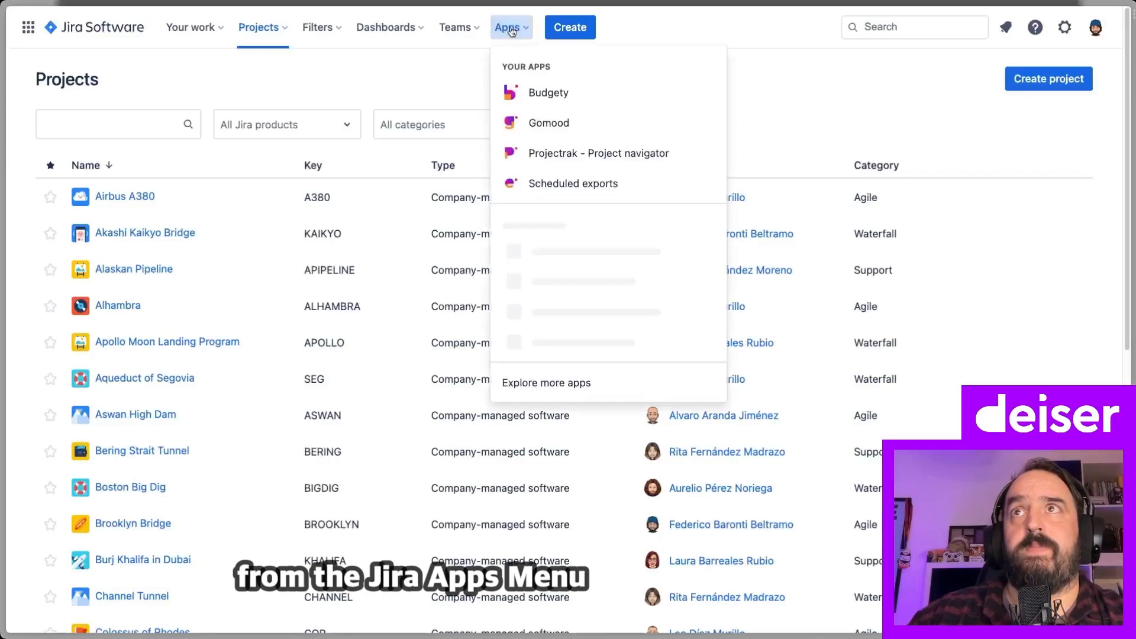
click(575, 96)
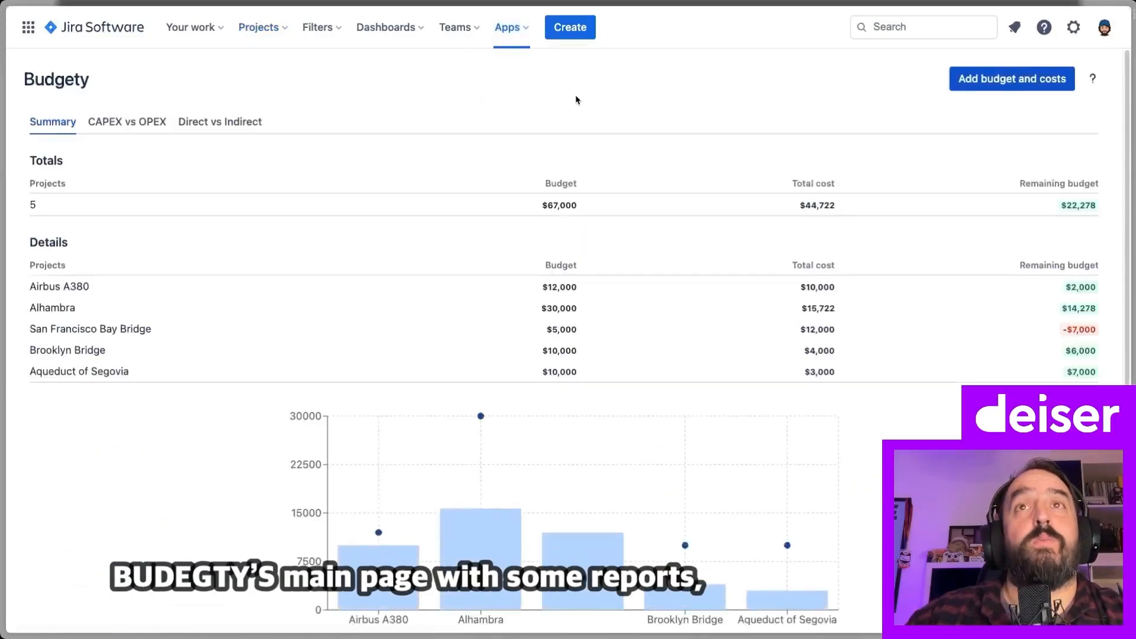
scroll(575, 103, down, 1)
scroll(575, 103, up, 1)
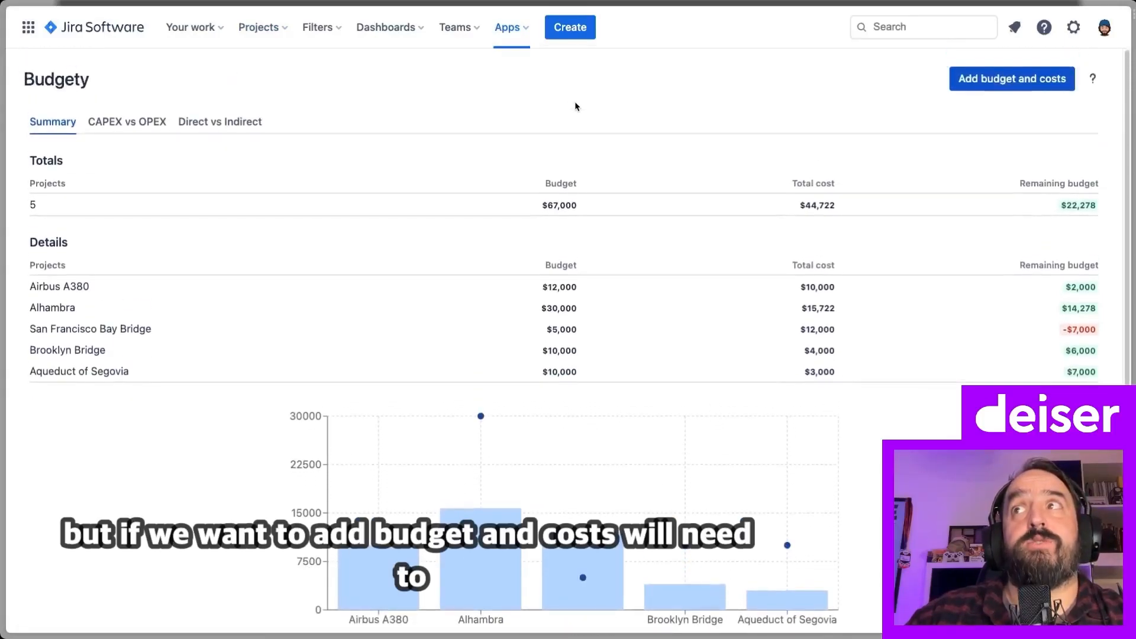
click(1013, 80)
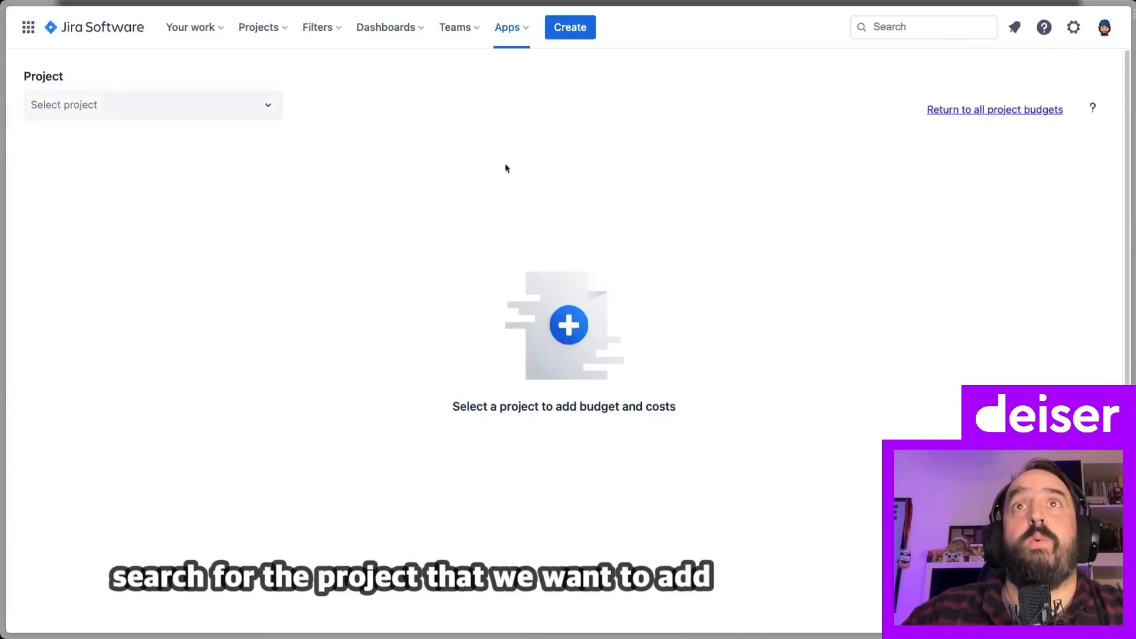
Select the Hoover Dam project and set its budget to 10,000
click(268, 112)
text(Hoover)
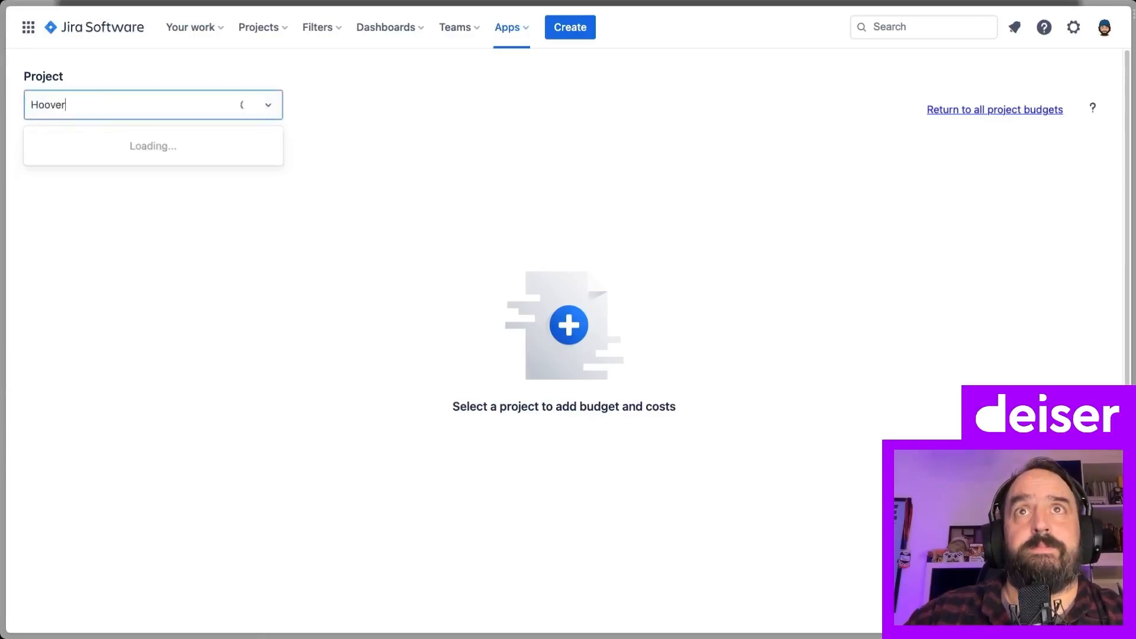
click(144, 176)
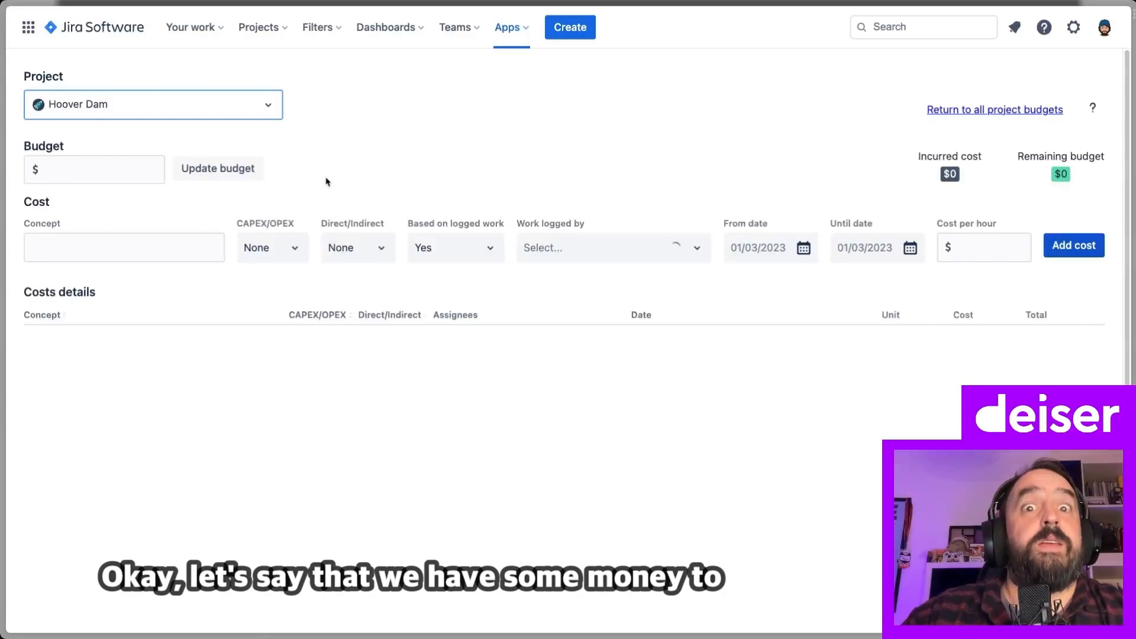
click(107, 170)
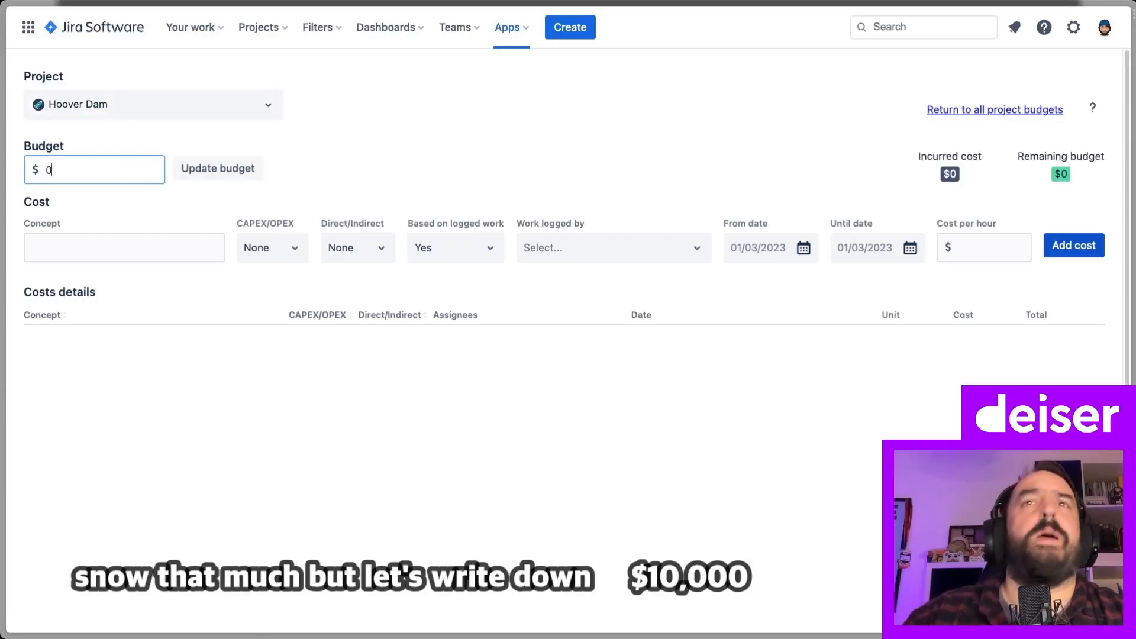
text(10,000)
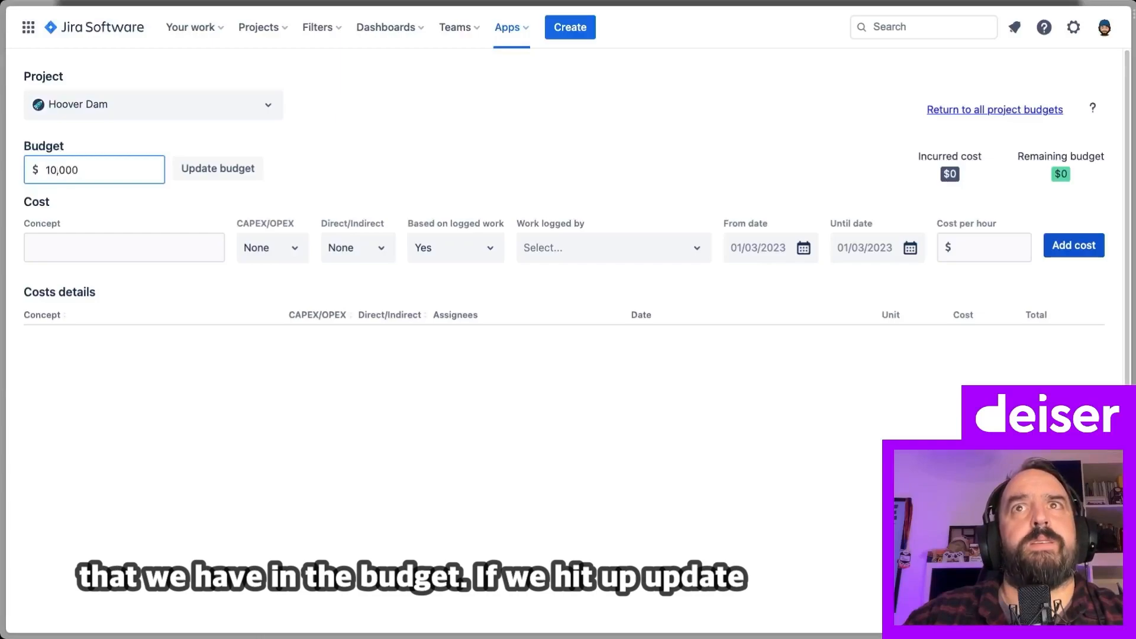
click(212, 174)
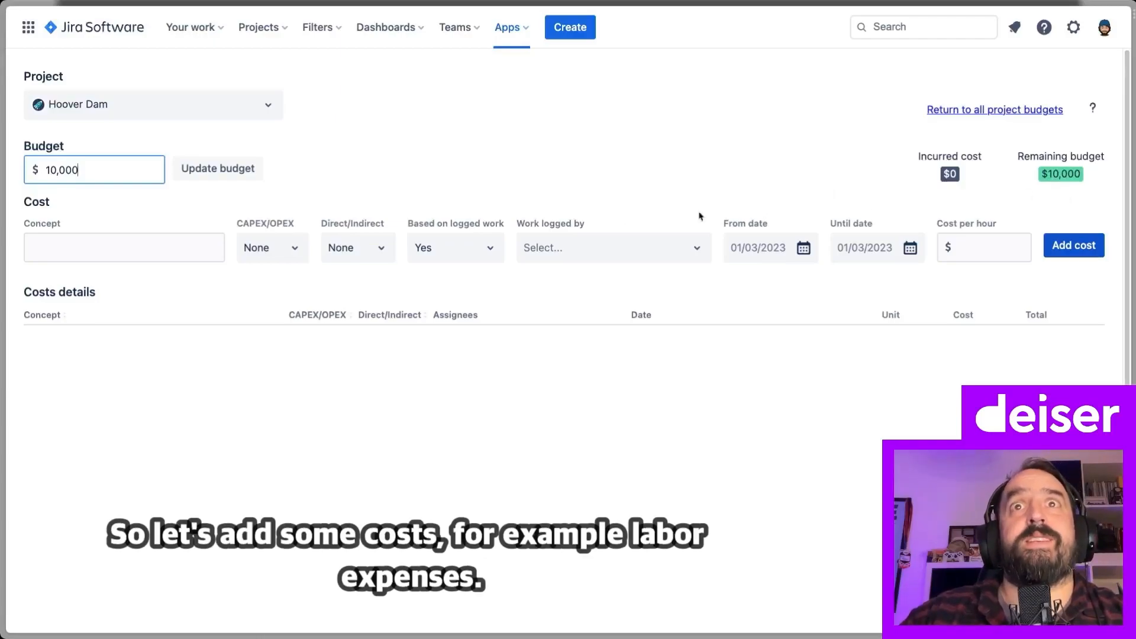
Name the new cost 'Labour Expenses' and classify it as OPEX and Direct, based on logged work
click(121, 248)
text(La)
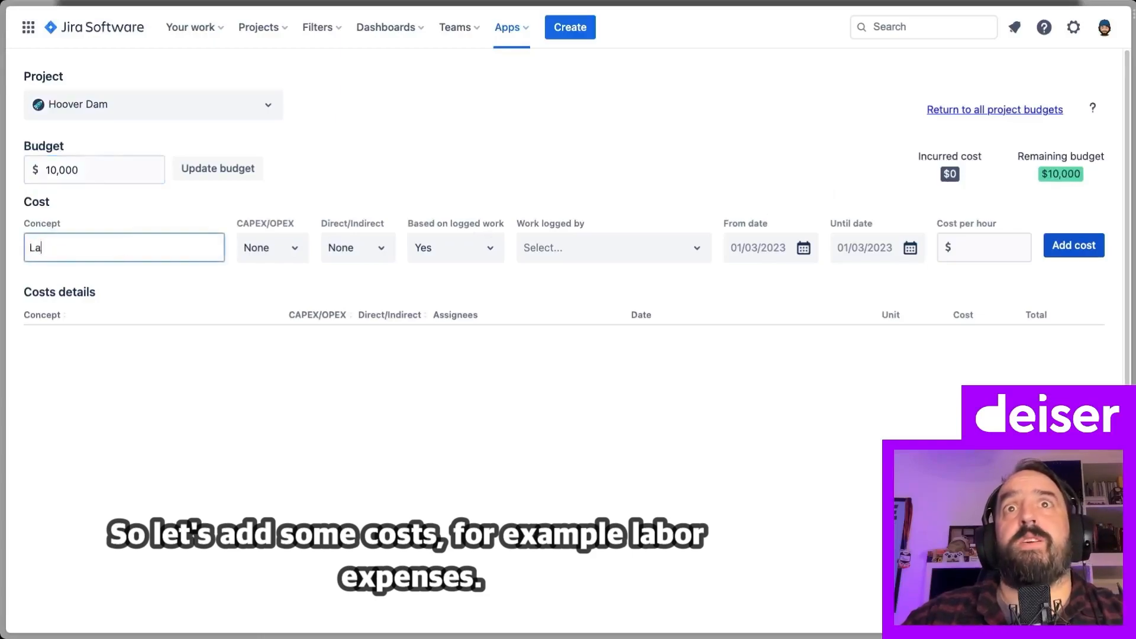
text(bour Expenses)
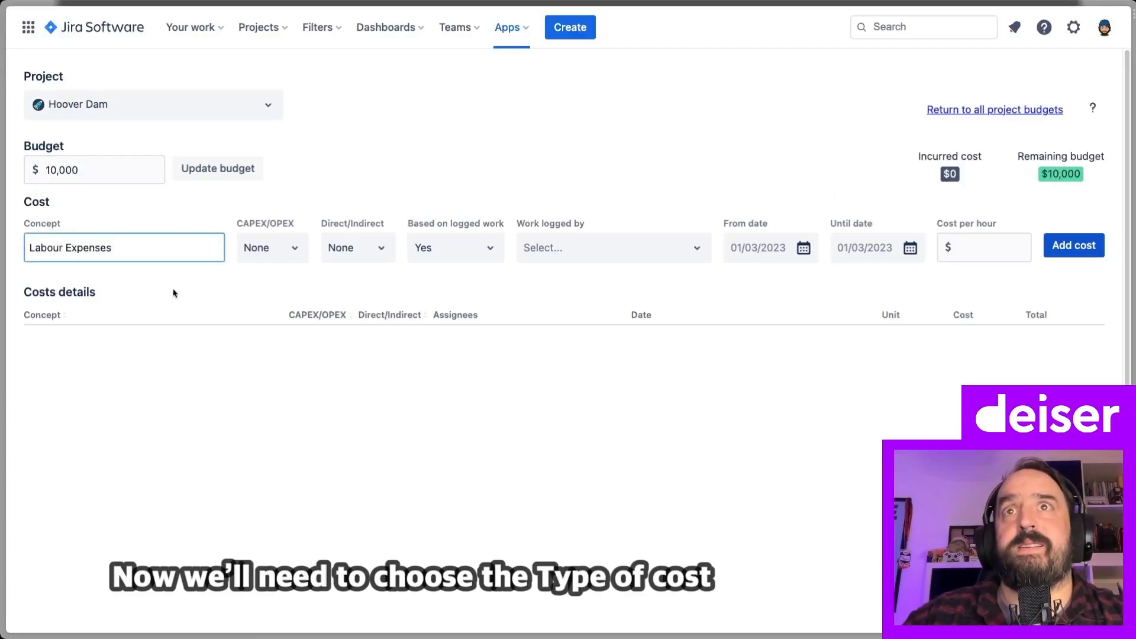
click(274, 257)
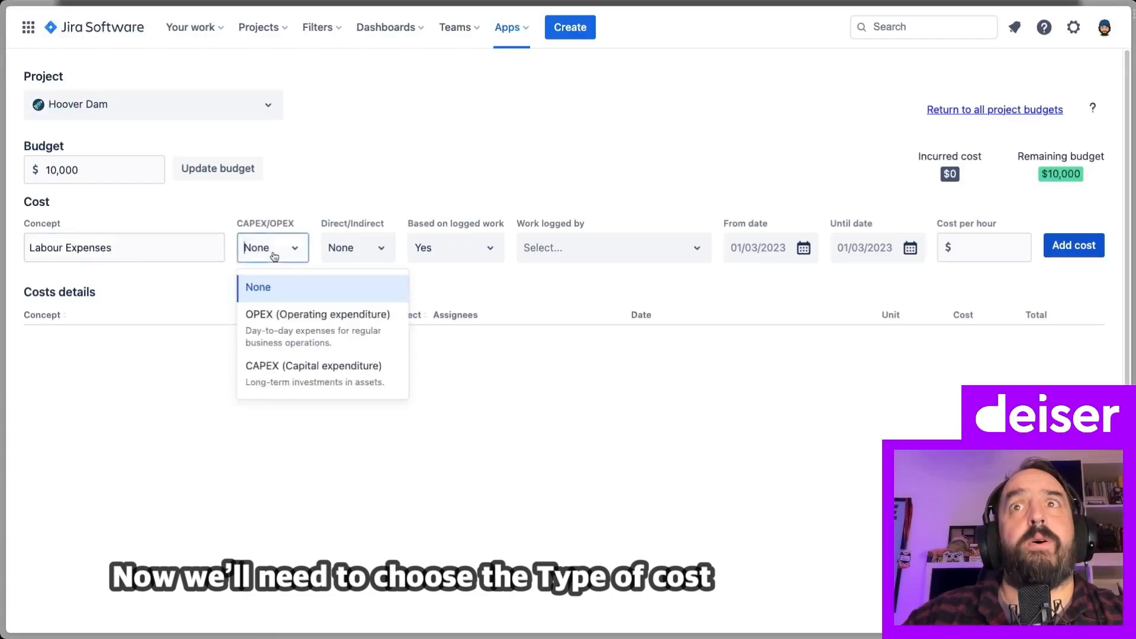
click(283, 335)
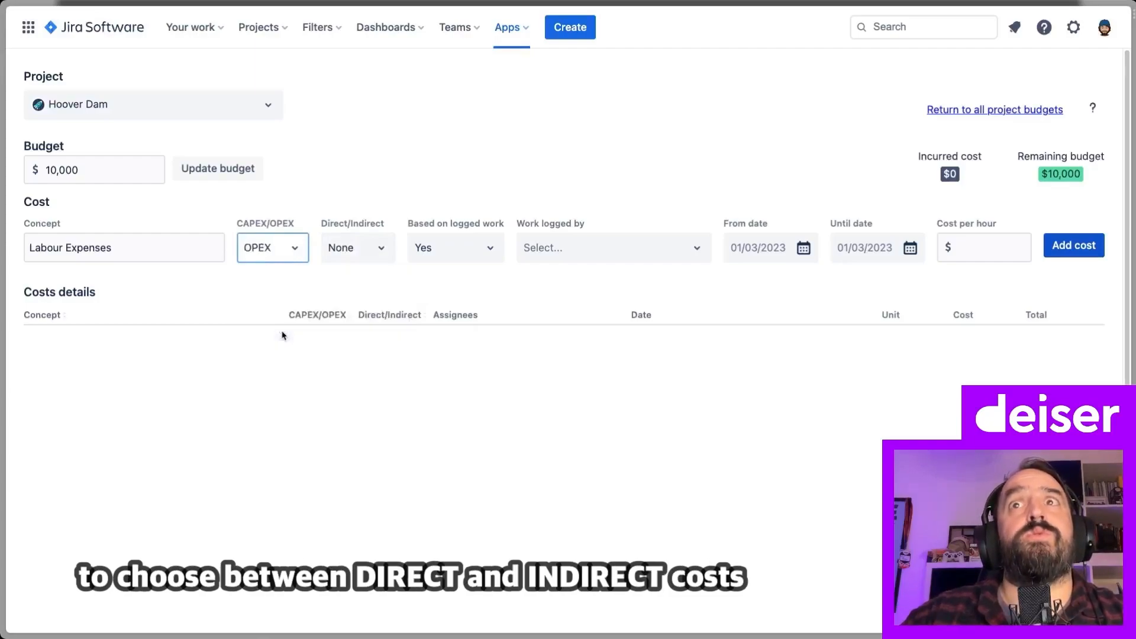
click(378, 250)
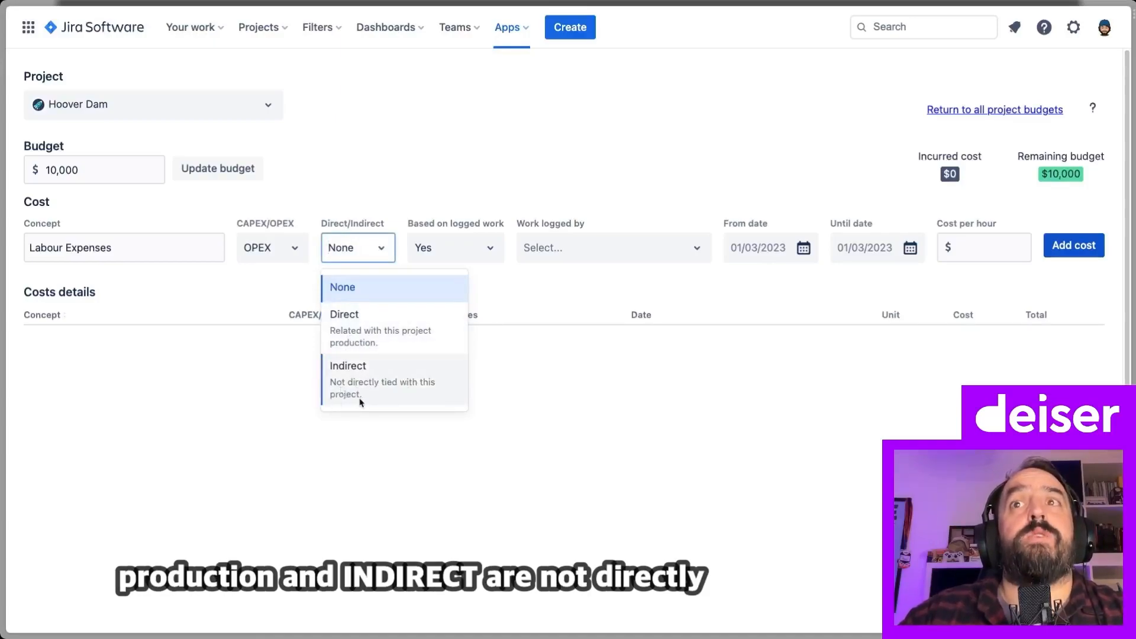
click(376, 336)
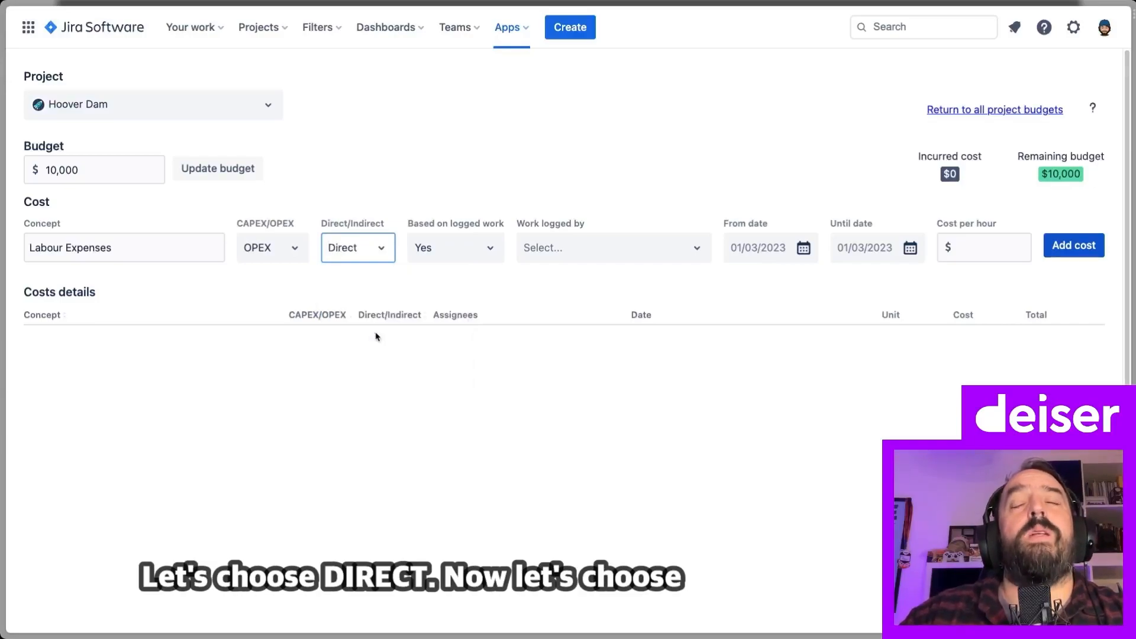
click(387, 350)
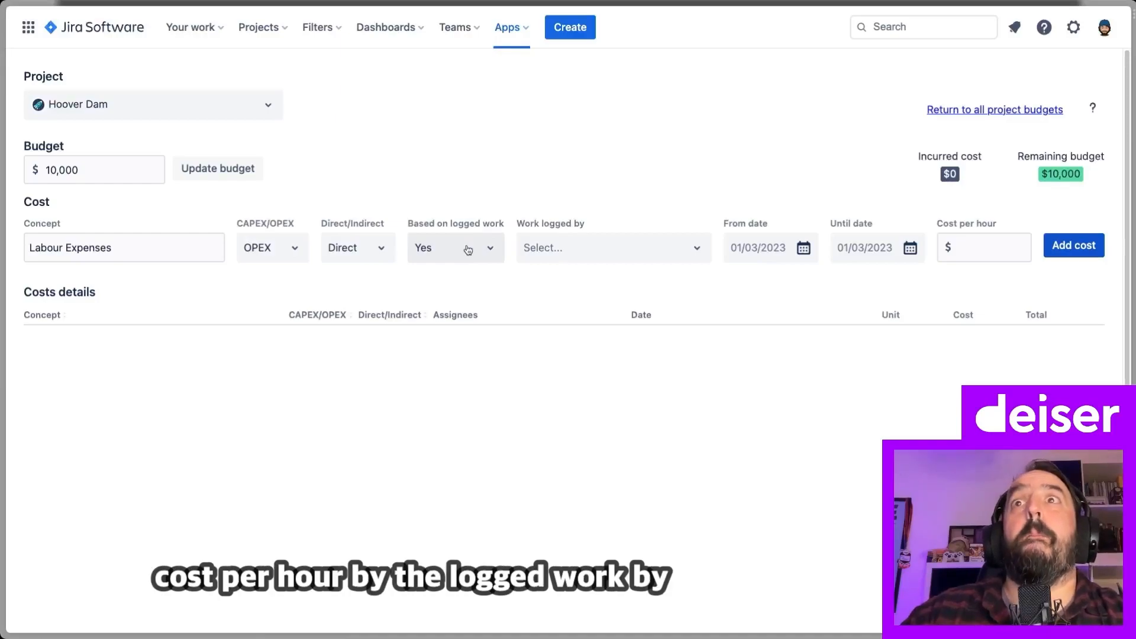
click(580, 252)
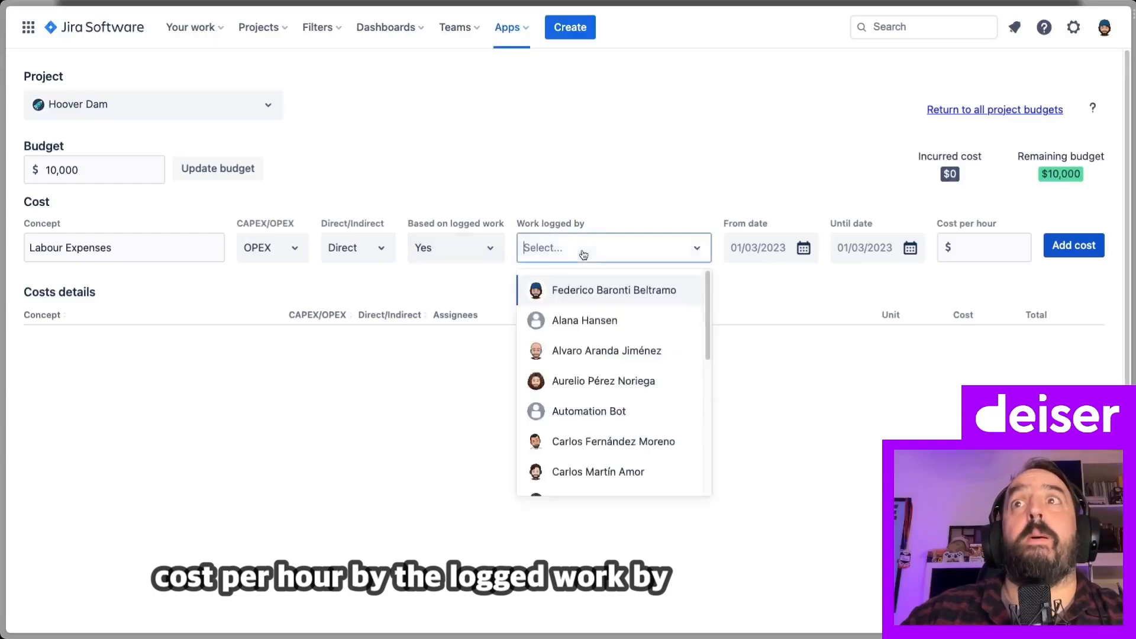
Cost the first user's work logged 6–10 November 2023 at $100 per hour and add it
click(600, 293)
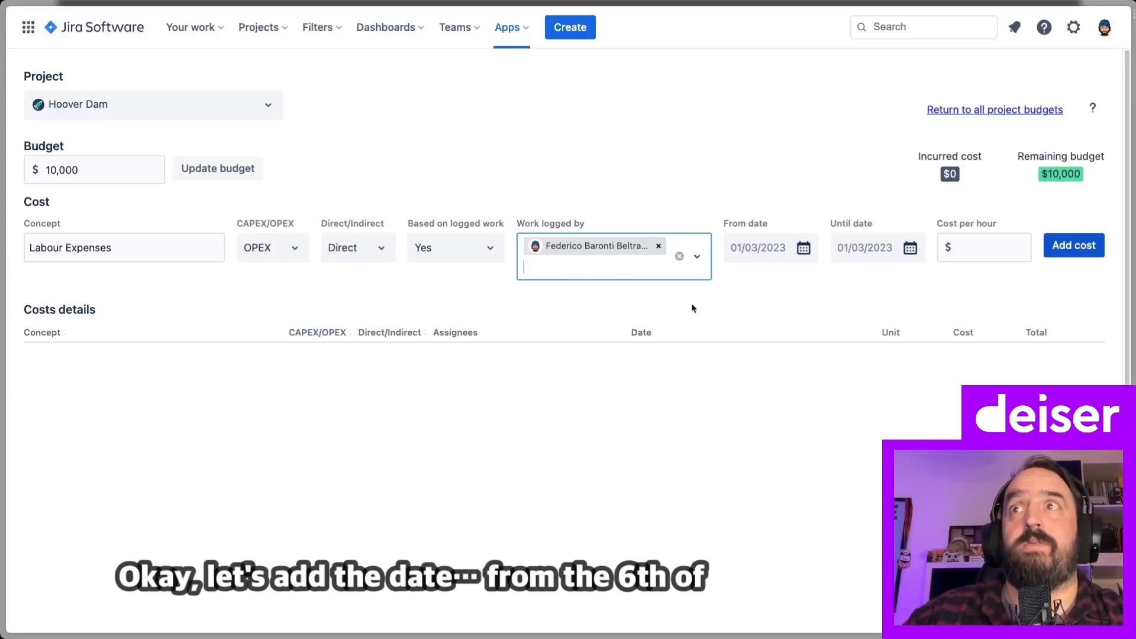
click(804, 249)
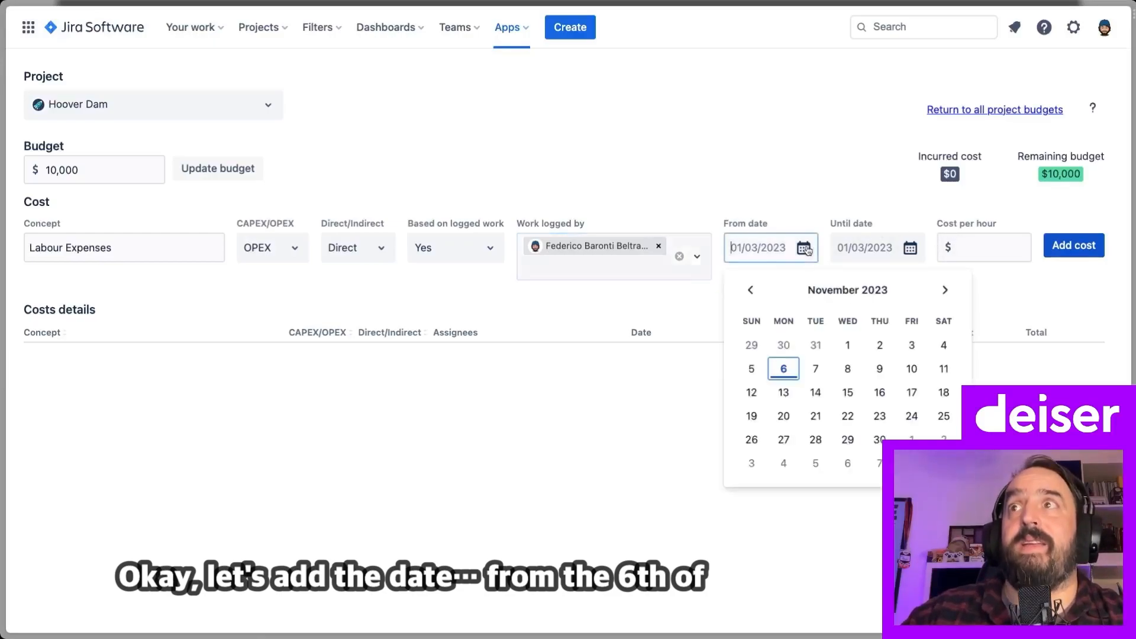
click(787, 369)
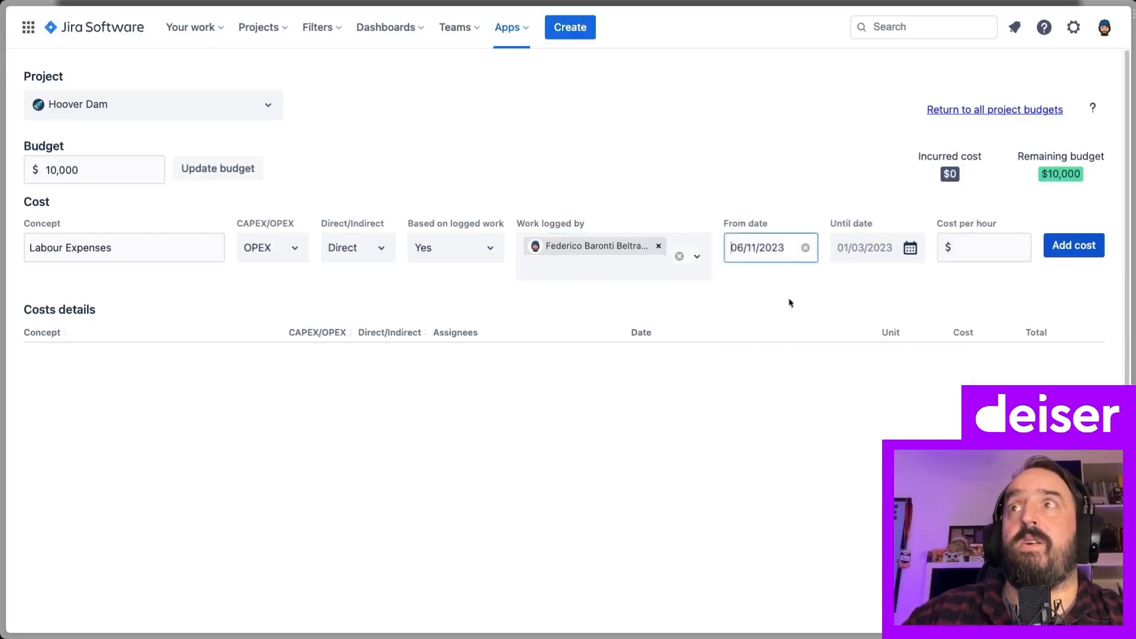
click(910, 249)
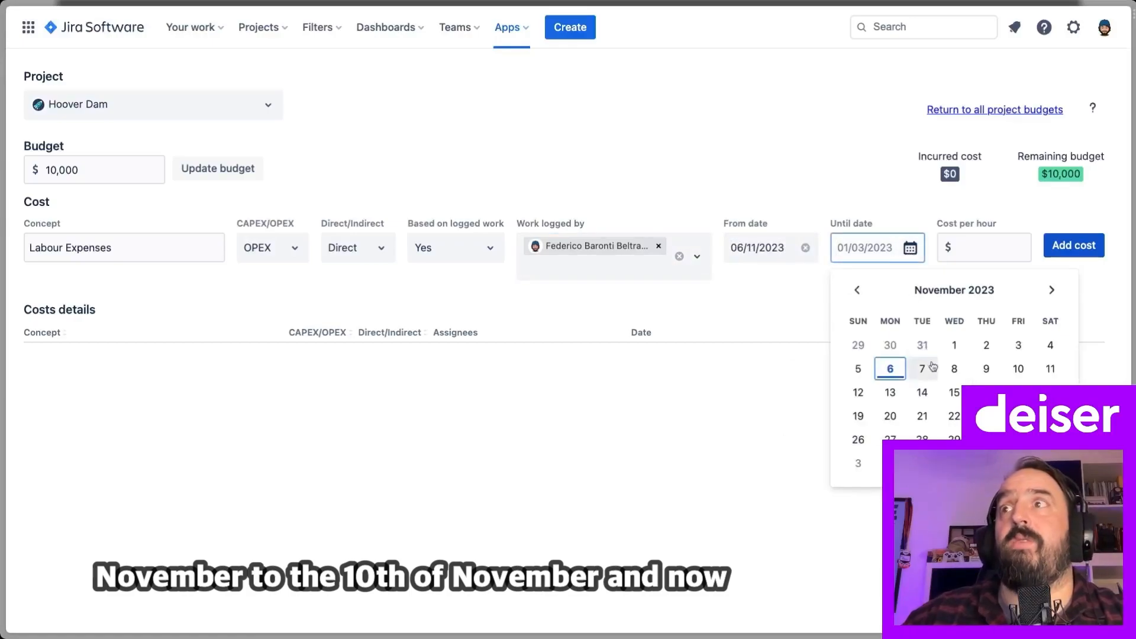
click(1019, 371)
click(971, 248)
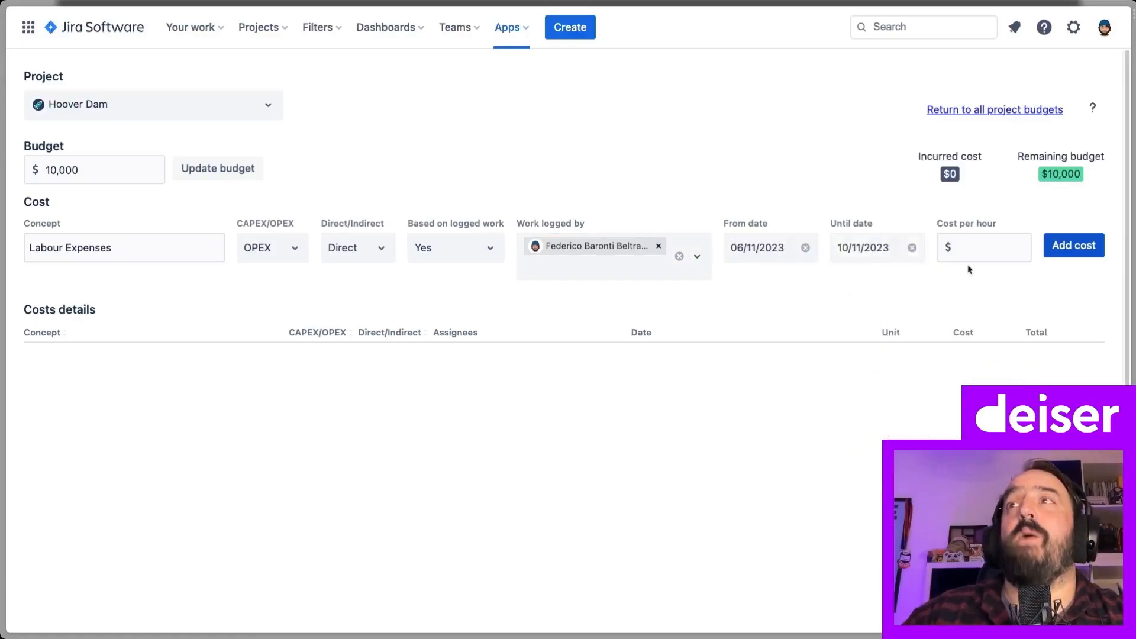
text(100)
click(1004, 283)
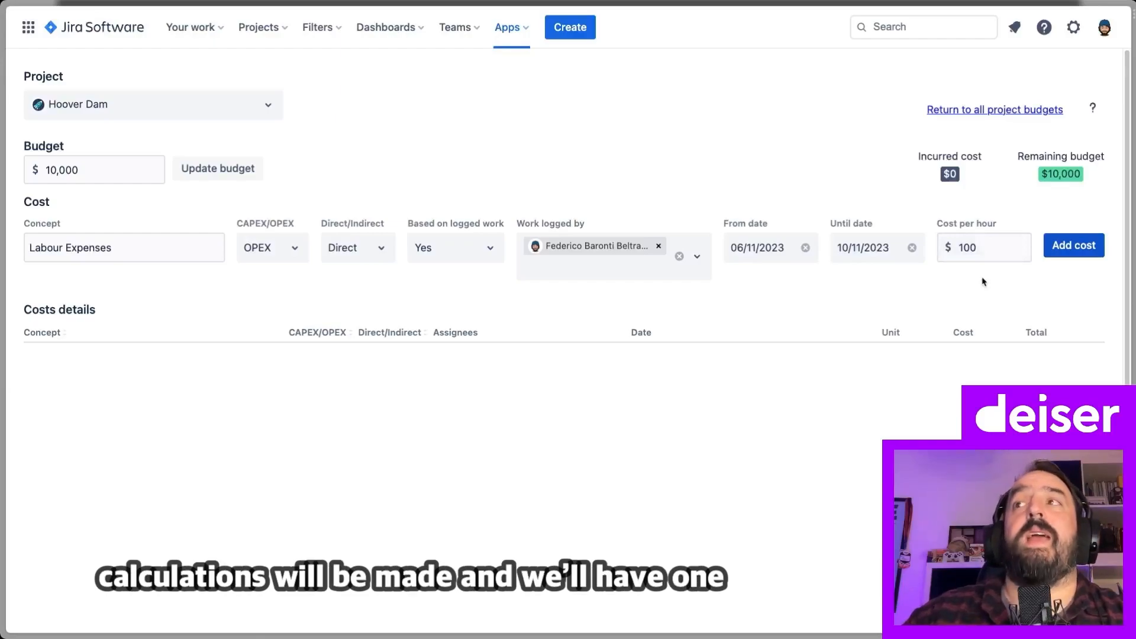
click(1070, 252)
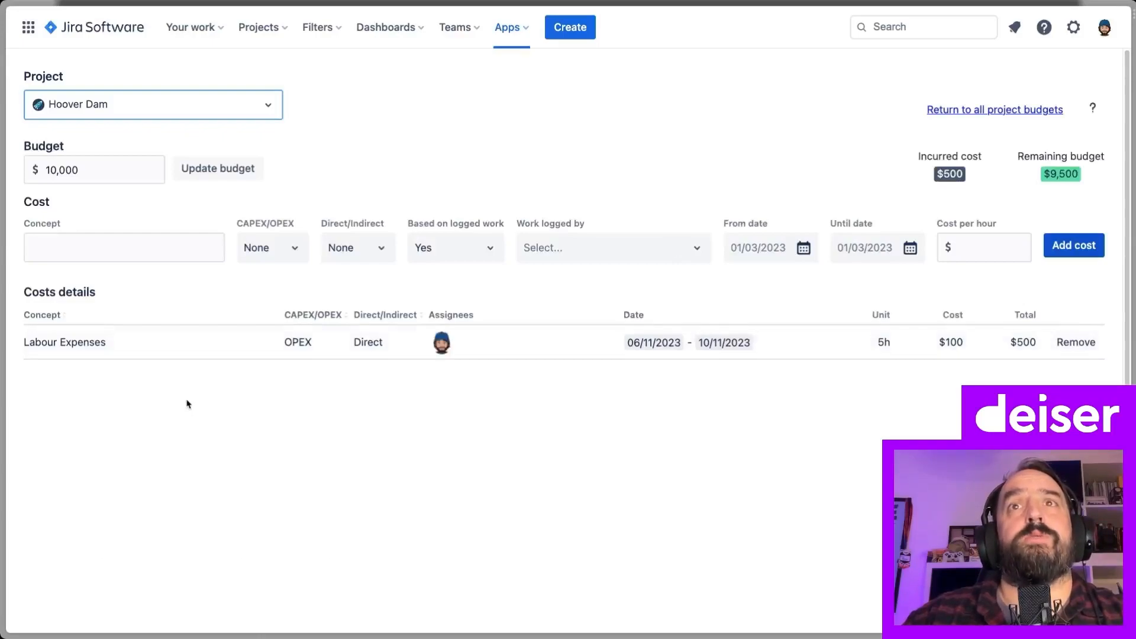
Name the second cost 'New computer', set CAPEX and Indirect, not based on logged work
click(85, 249)
text(New computer)
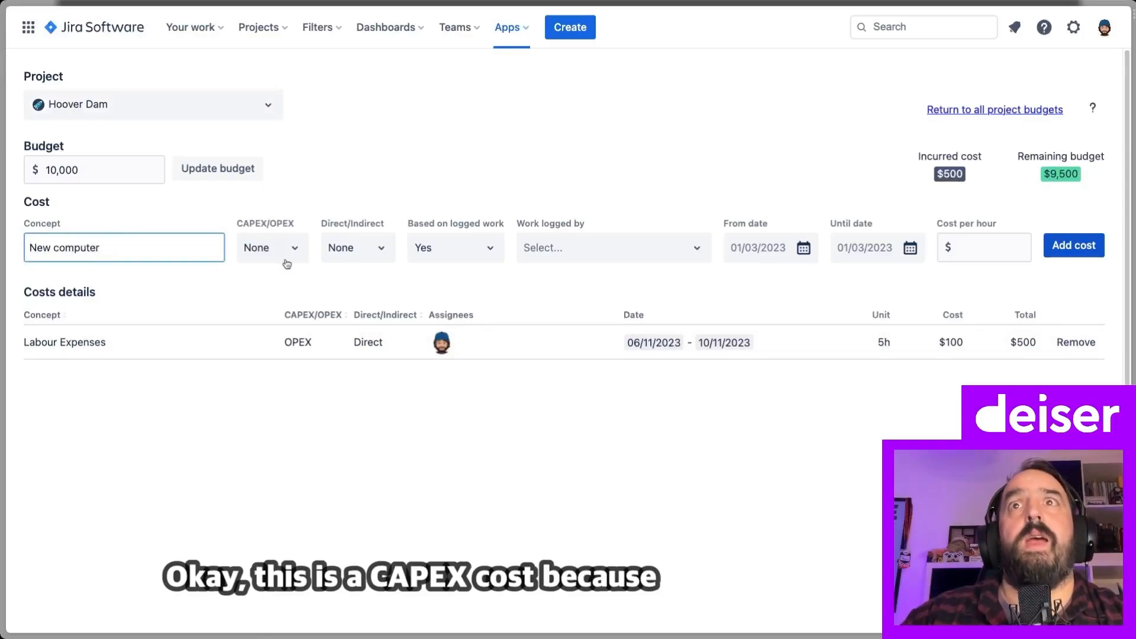
click(272, 256)
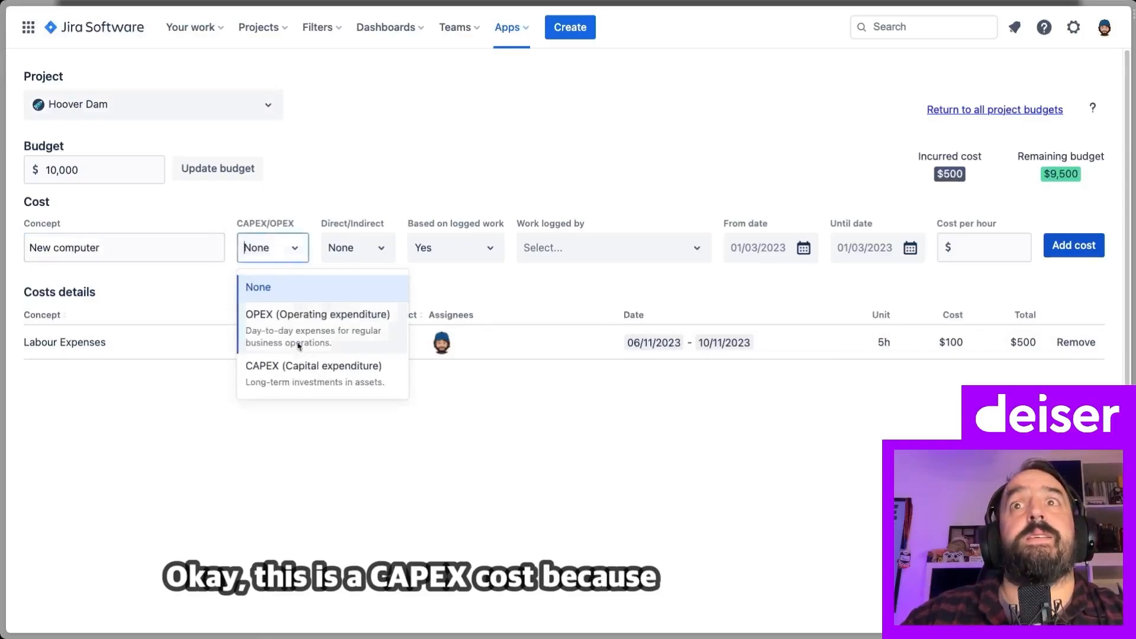
click(309, 382)
click(357, 251)
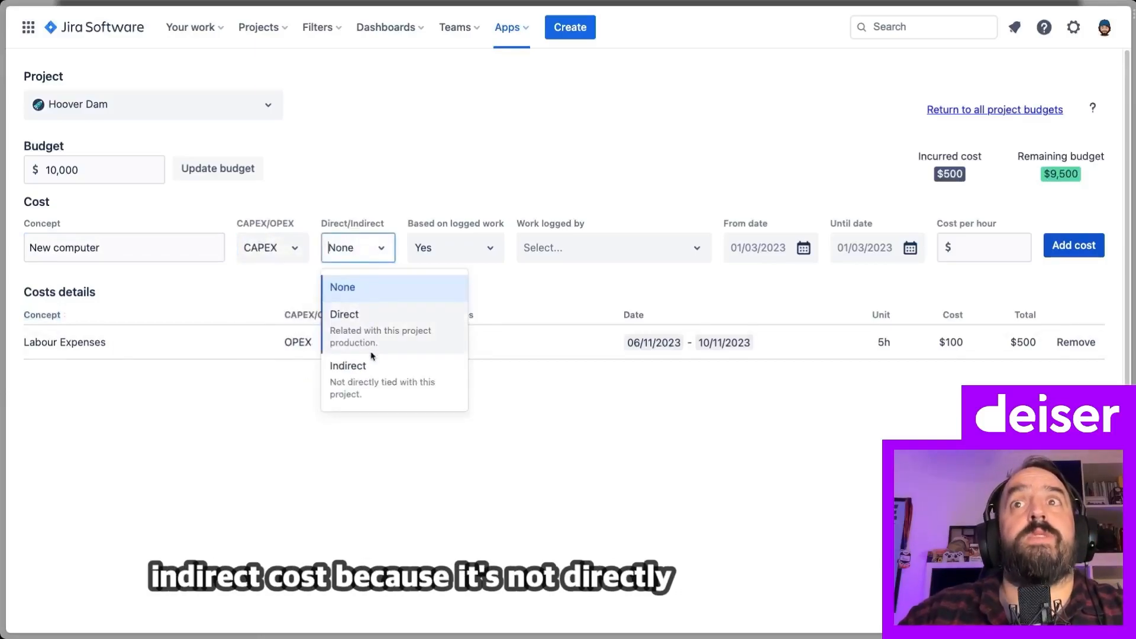
click(379, 388)
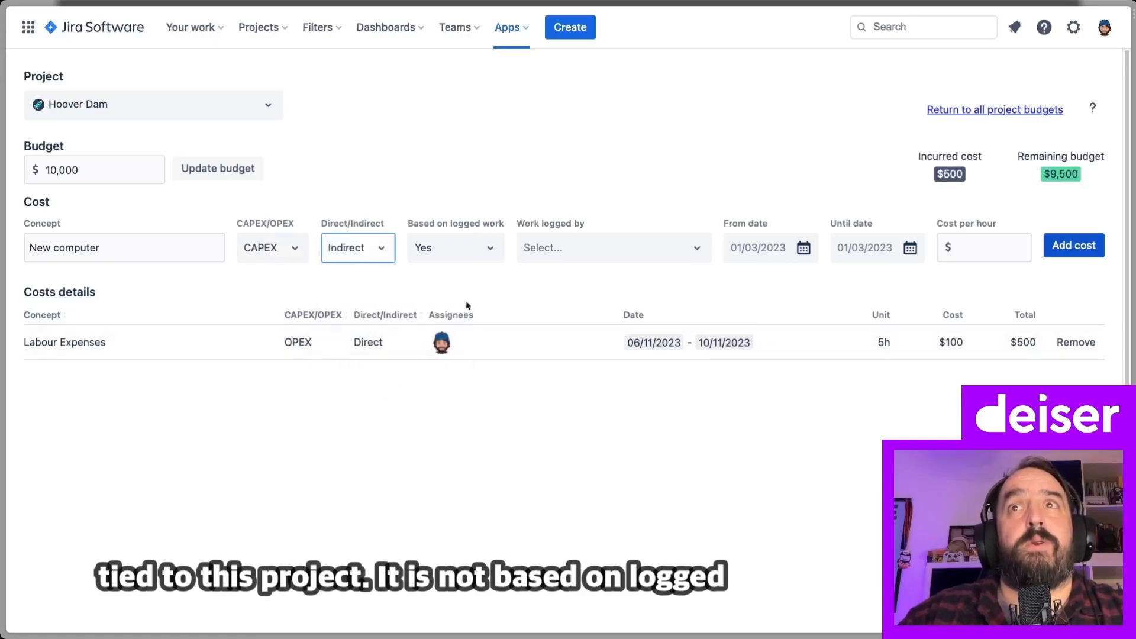
click(467, 252)
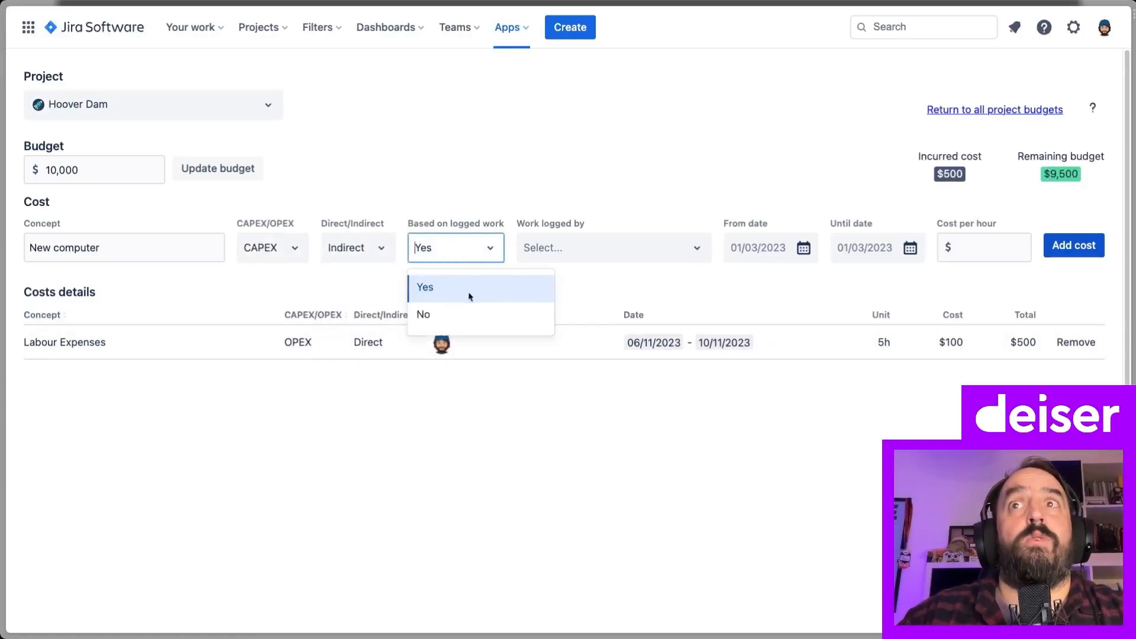
click(466, 319)
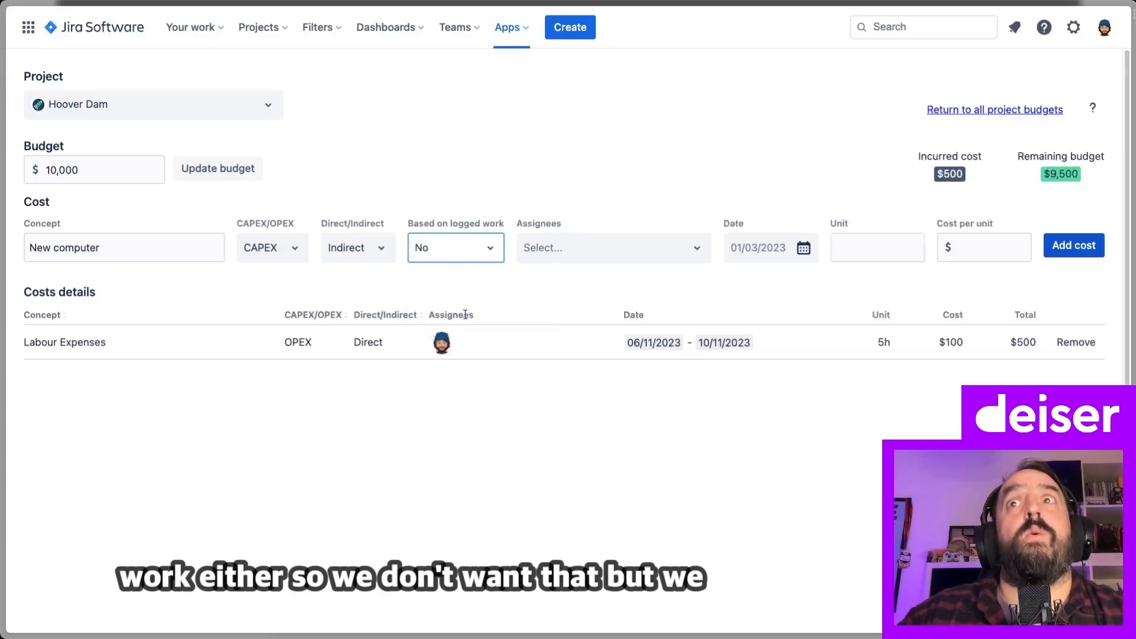
Assign the project manager to the cost and date it 01/11/2023
click(573, 254)
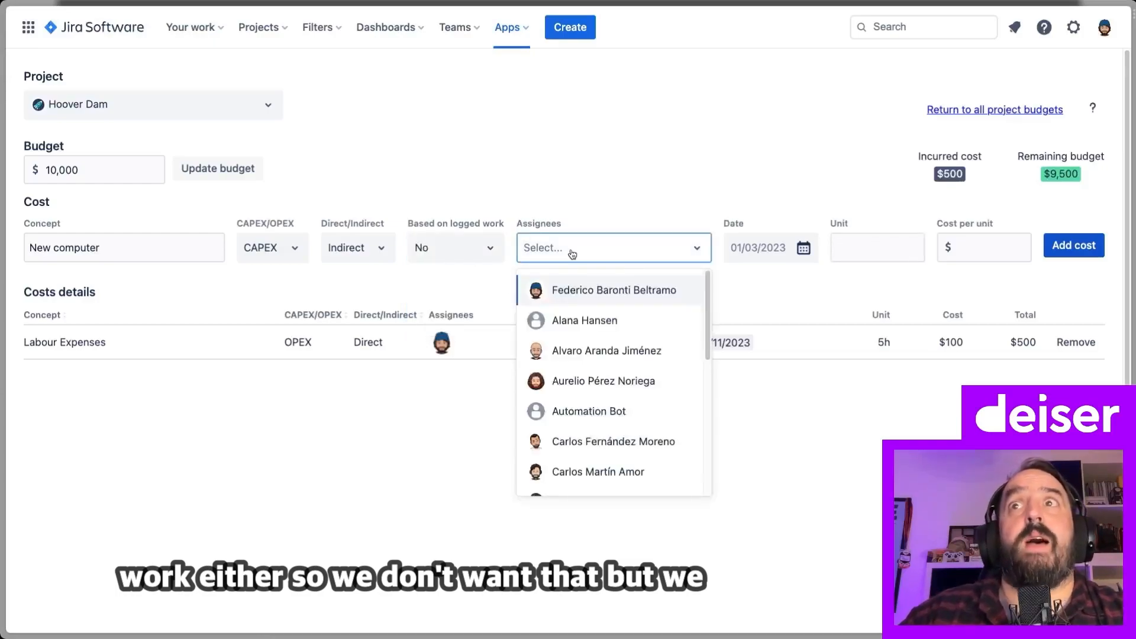
text(Leo)
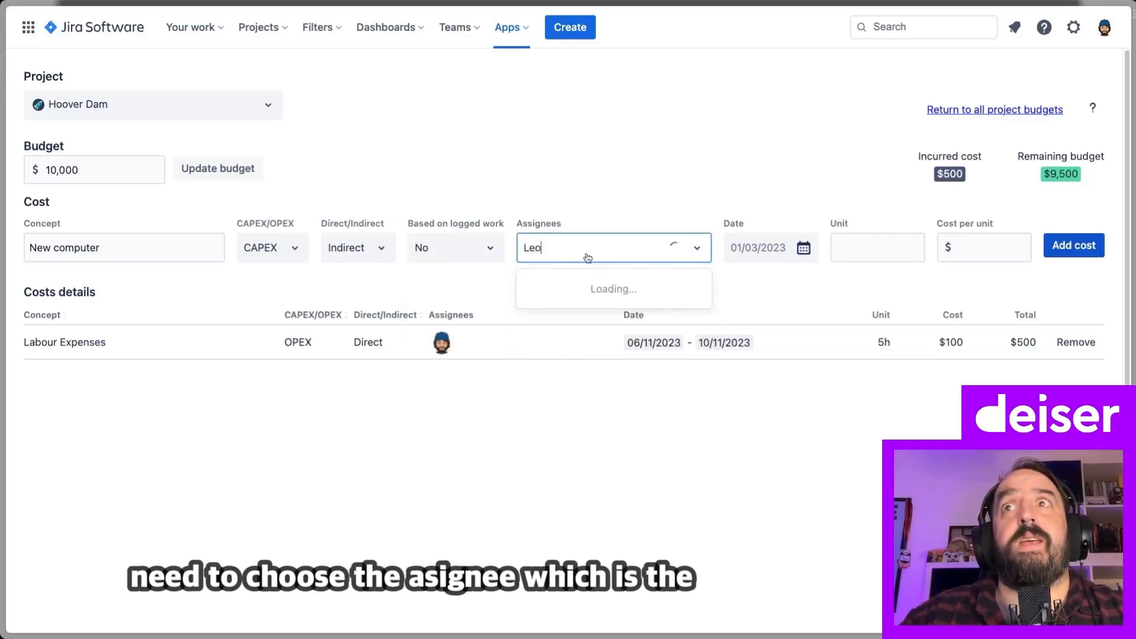
click(591, 293)
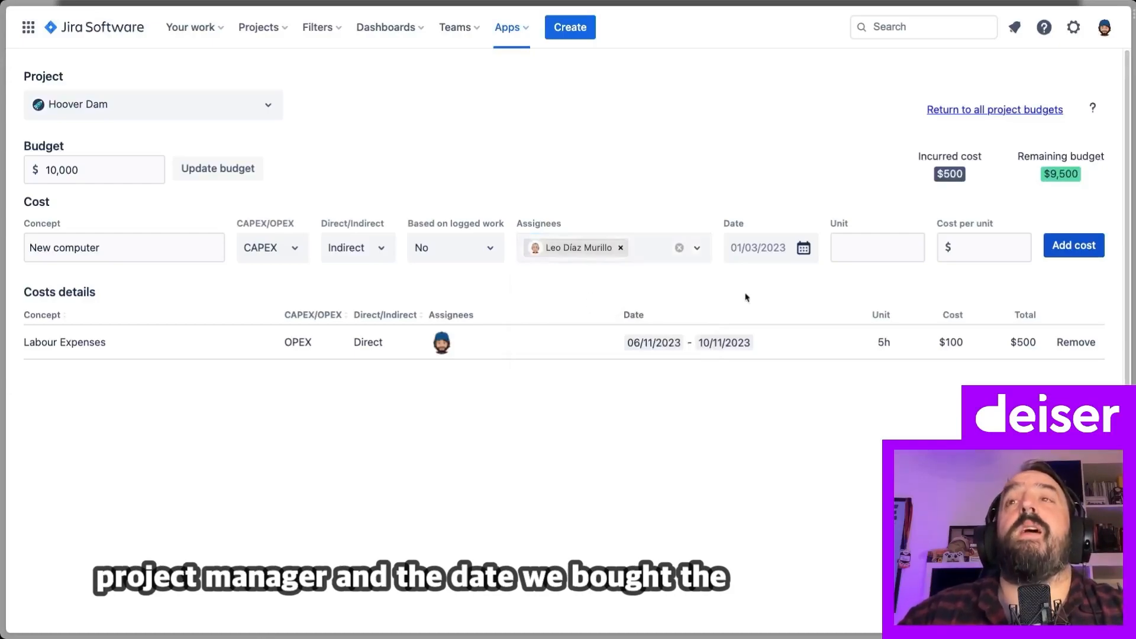
click(803, 251)
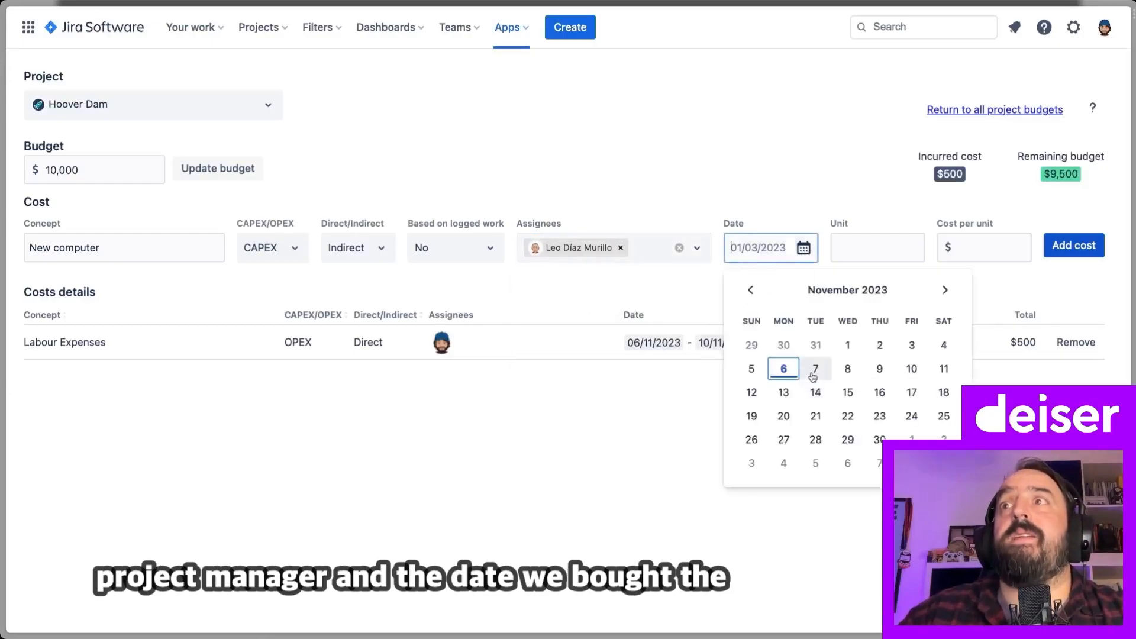
click(848, 348)
Enter 2 units at a cost per unit of 3,000
click(847, 248)
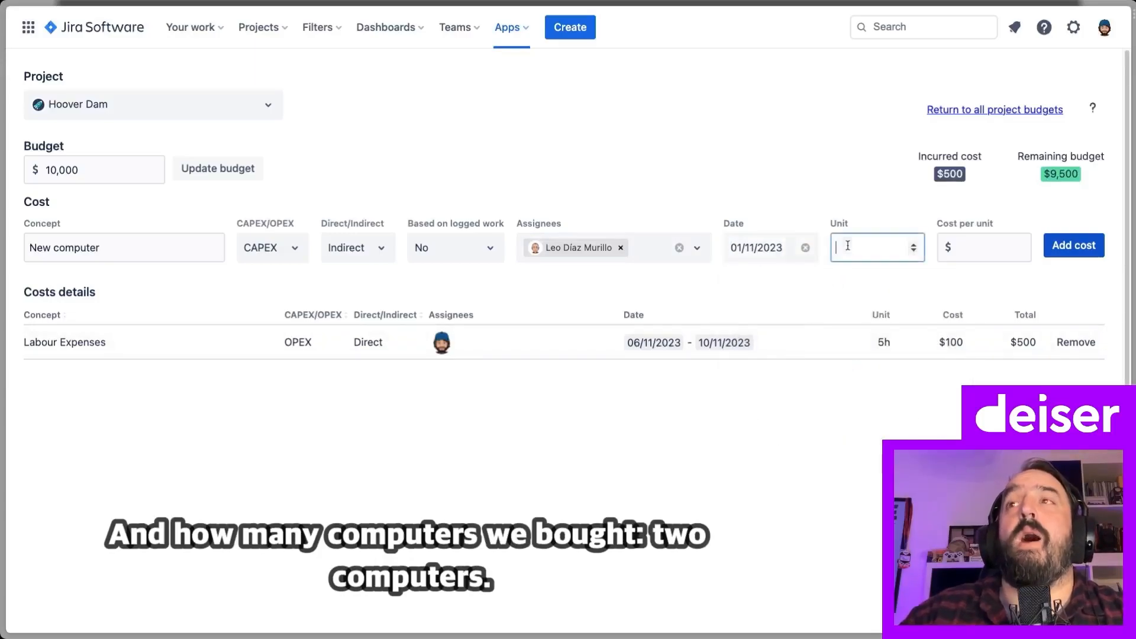
text(2)
click(840, 294)
click(963, 247)
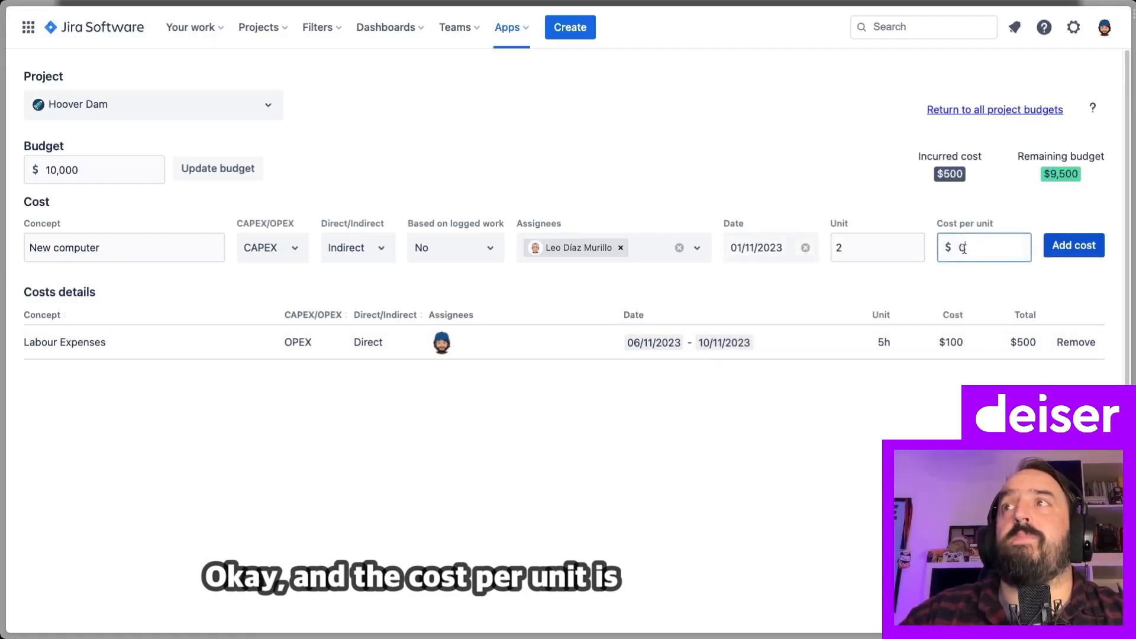
click(983, 284)
click(971, 248)
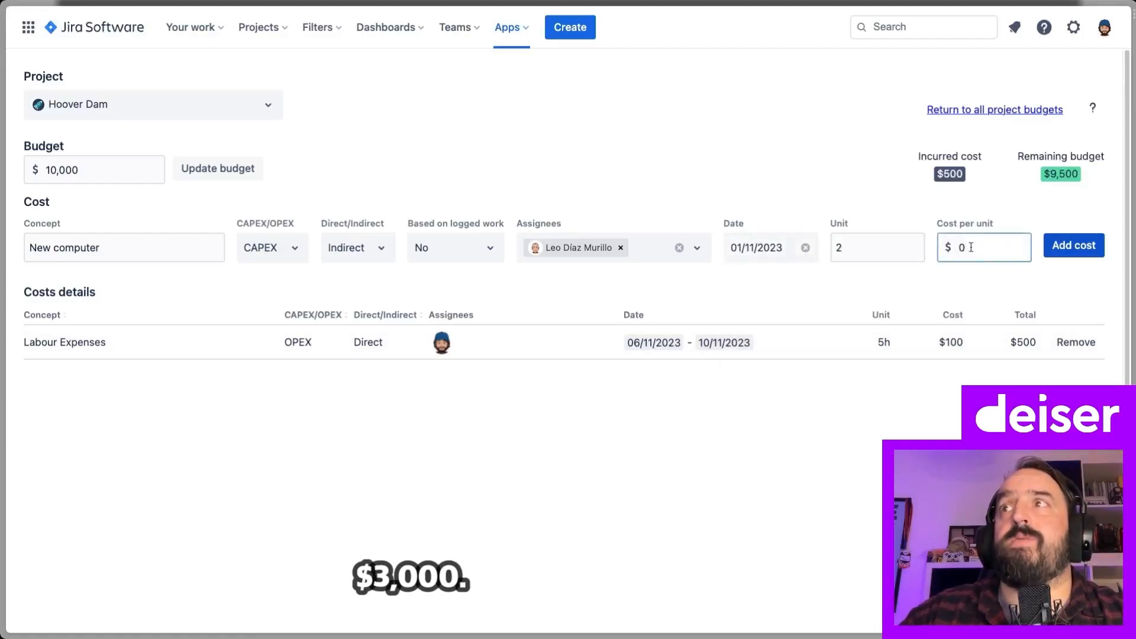
key(BackSpace)
text(3)
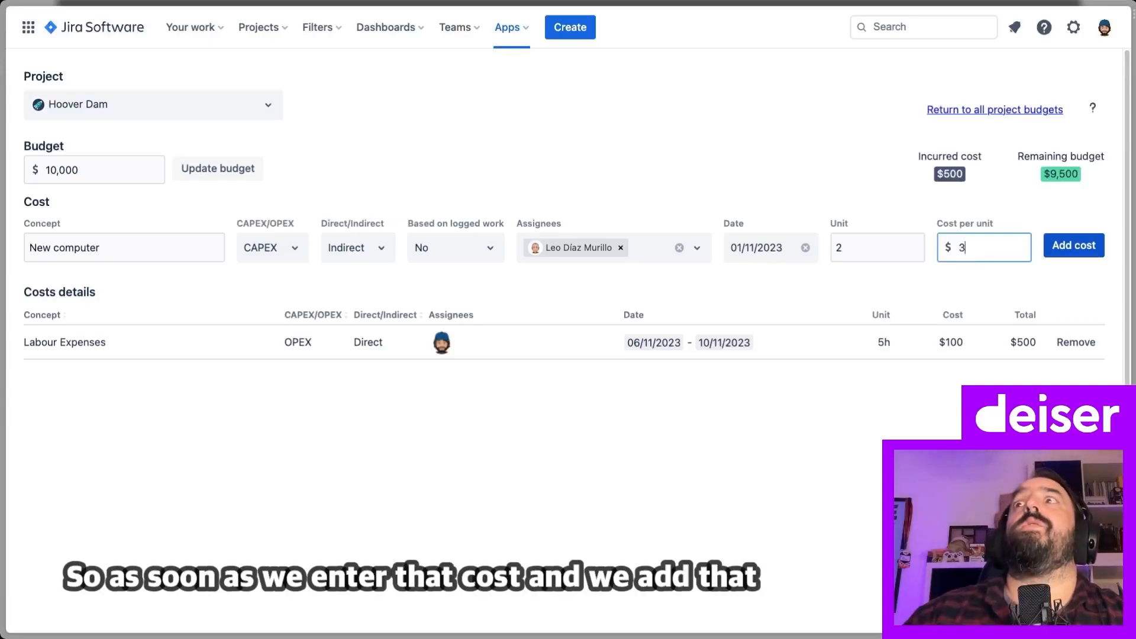
text(,000)
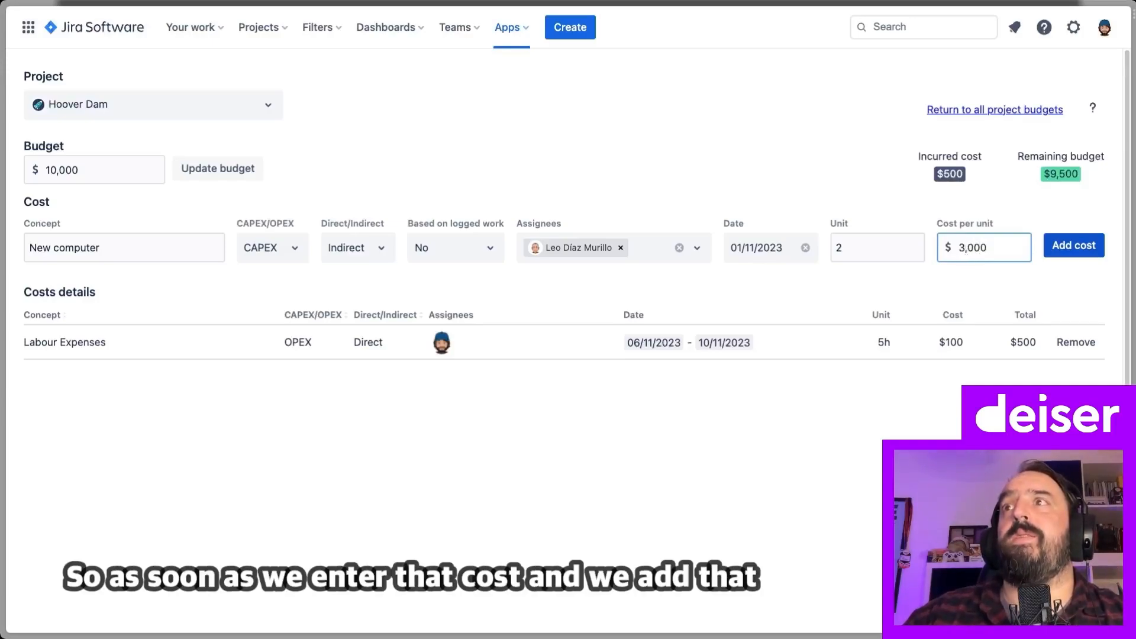
Add the New computer cost (2 × $3,000) and return to all project budgets
click(1073, 247)
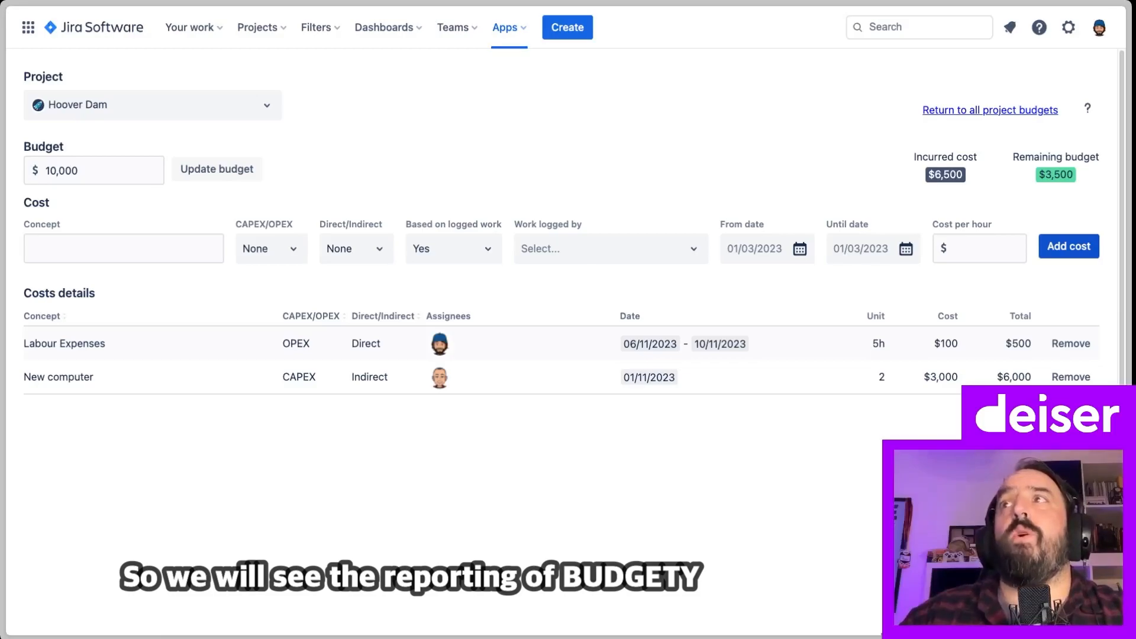
click(989, 113)
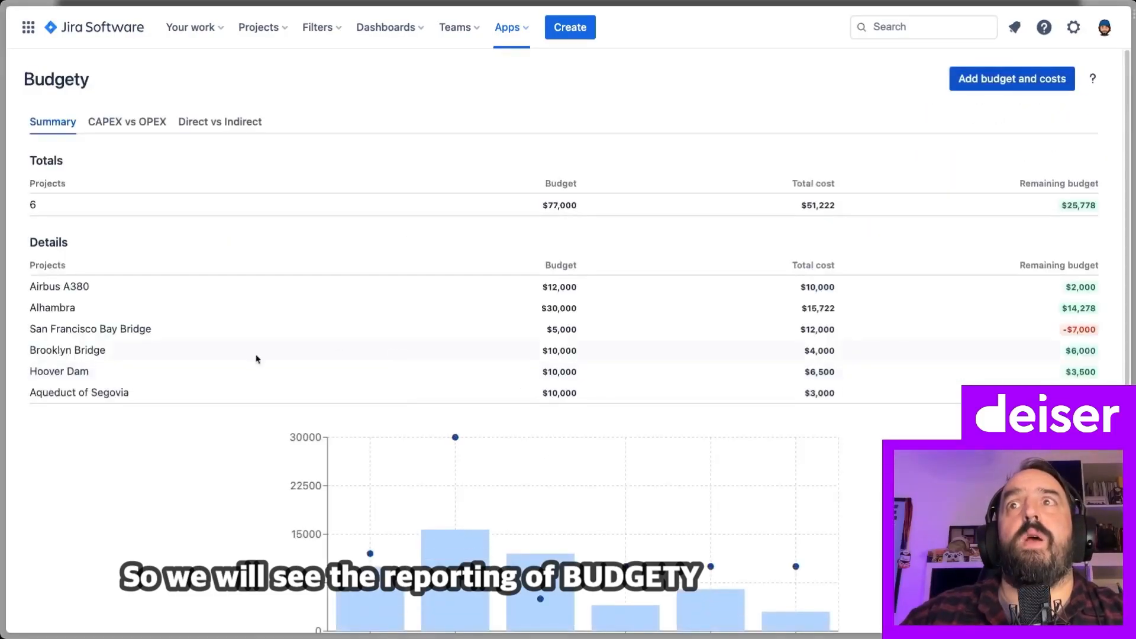
Review the Summary table and chart, then show the CAPEX vs OPEX report
scroll(257, 358, down, 2)
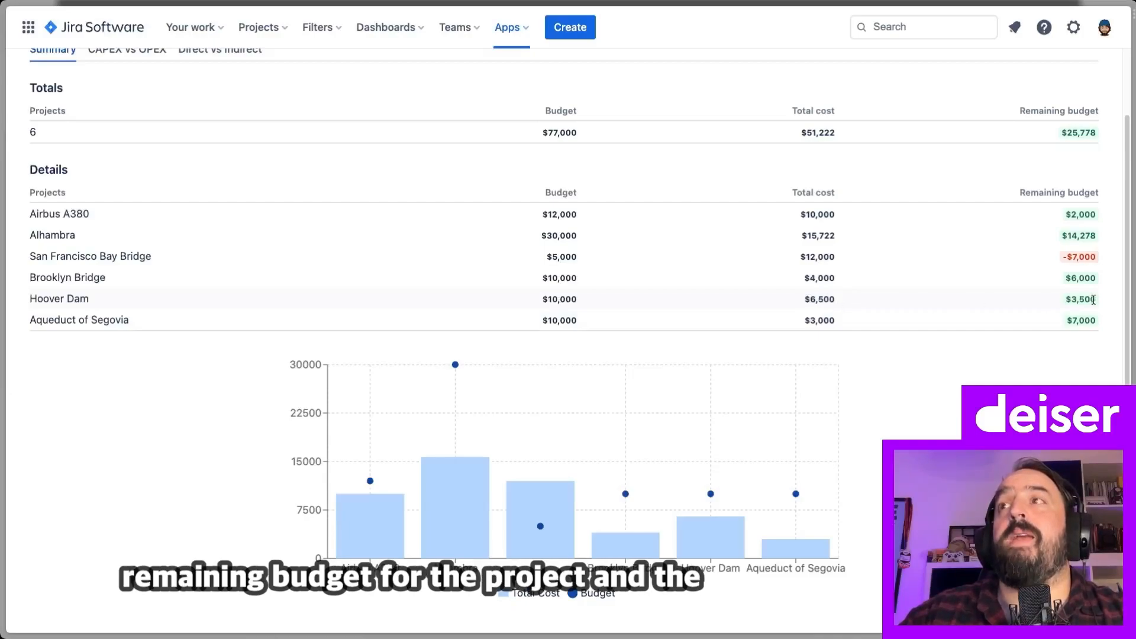
mouse_move(715, 541)
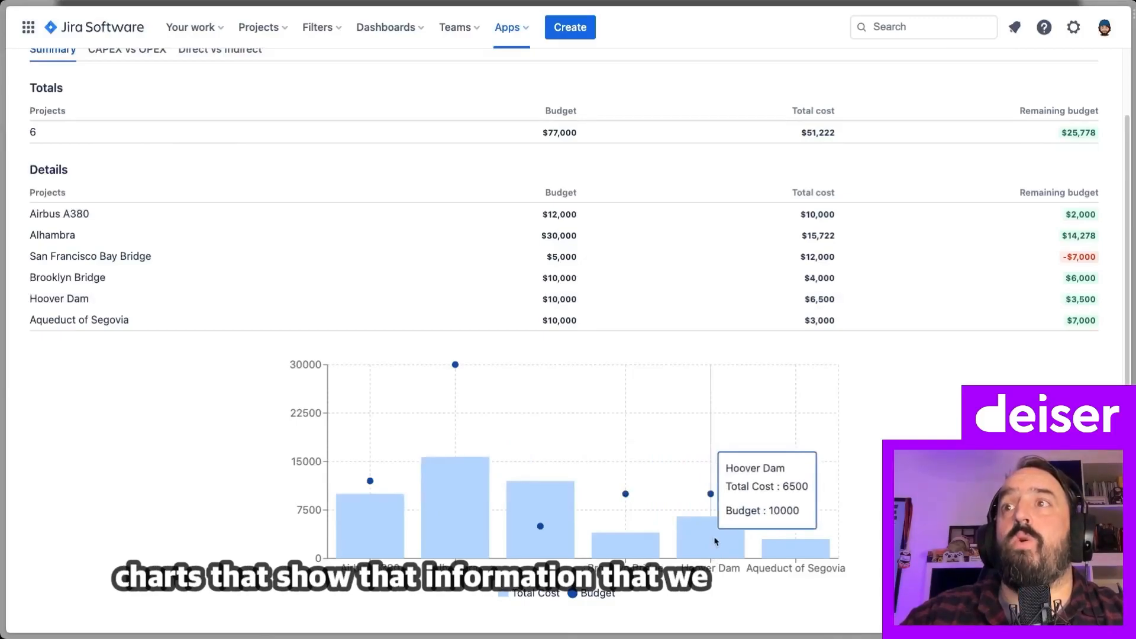
scroll(163, 483, up, 3)
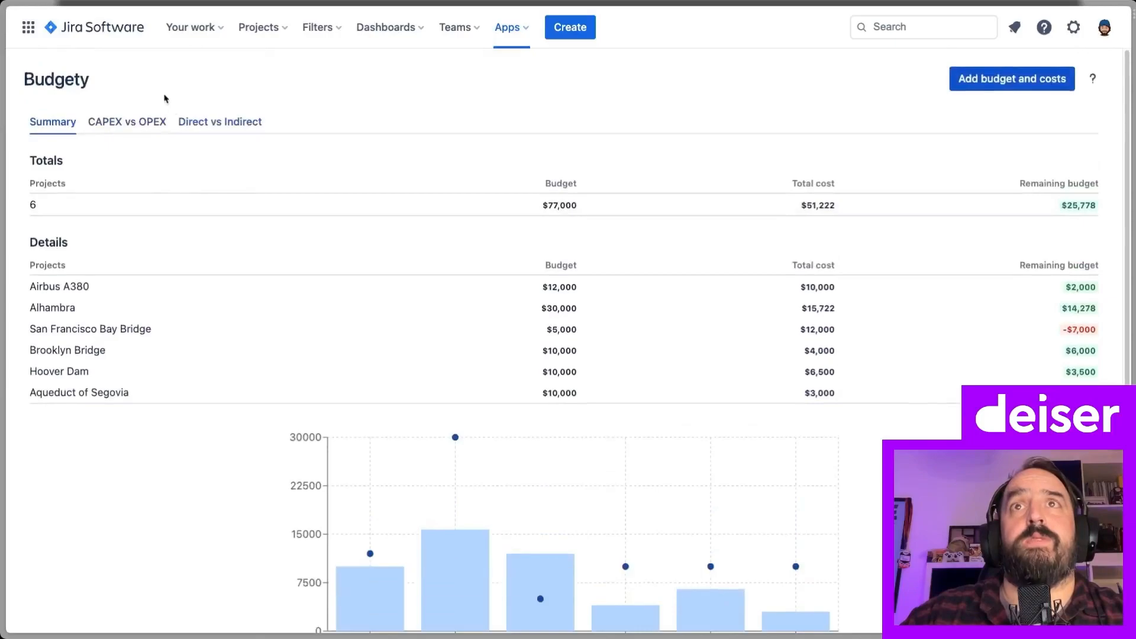
click(135, 122)
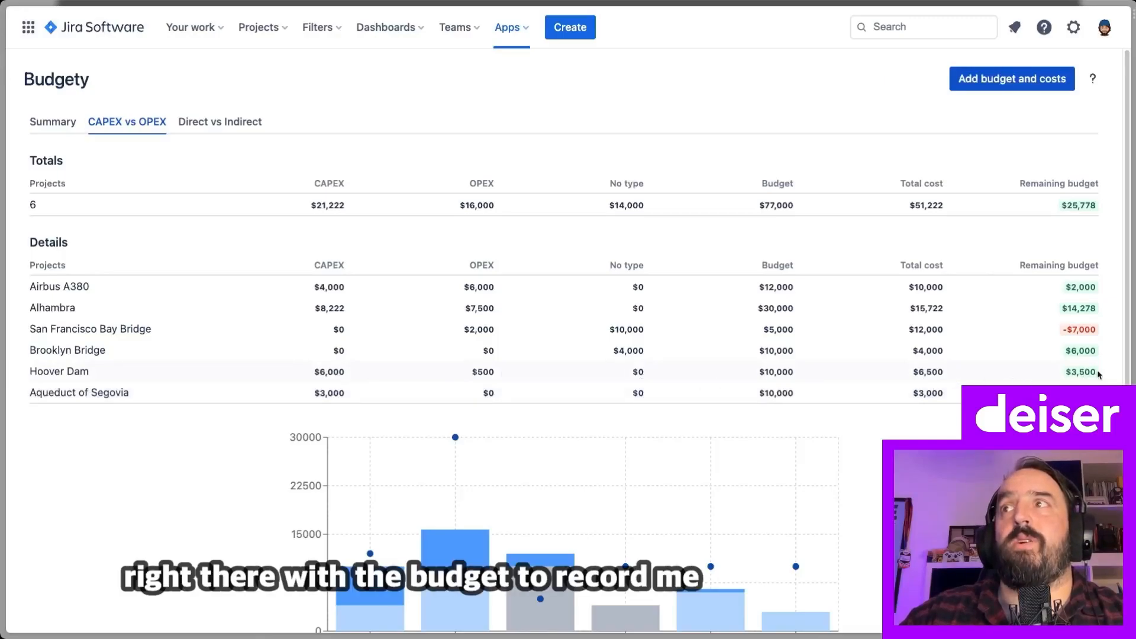
click(248, 123)
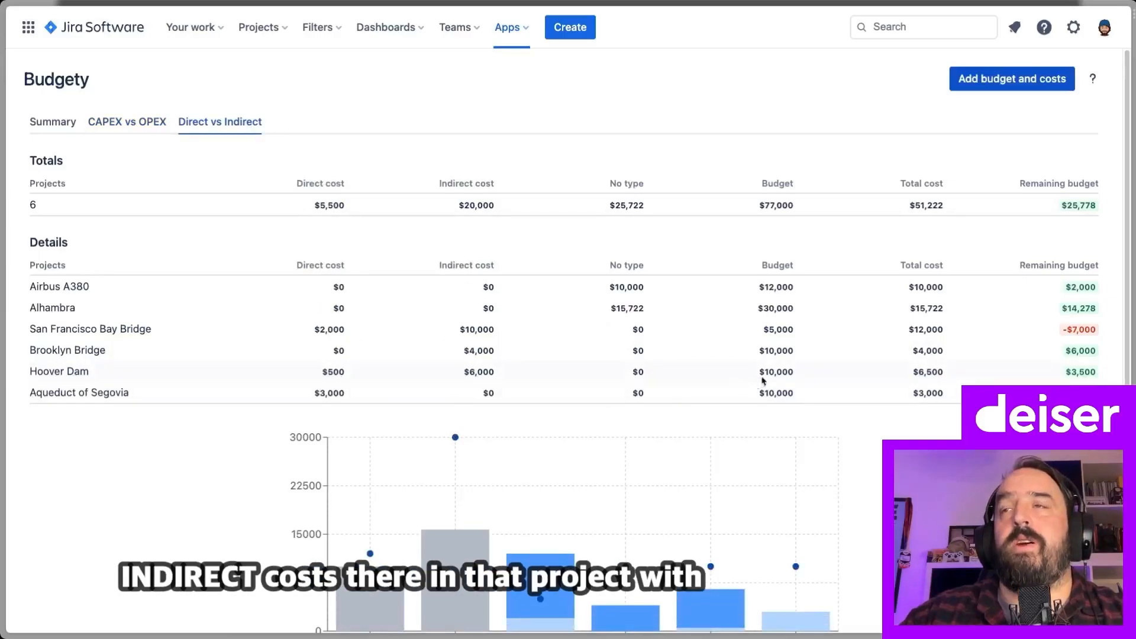
scroll(568, 344, down, 2)
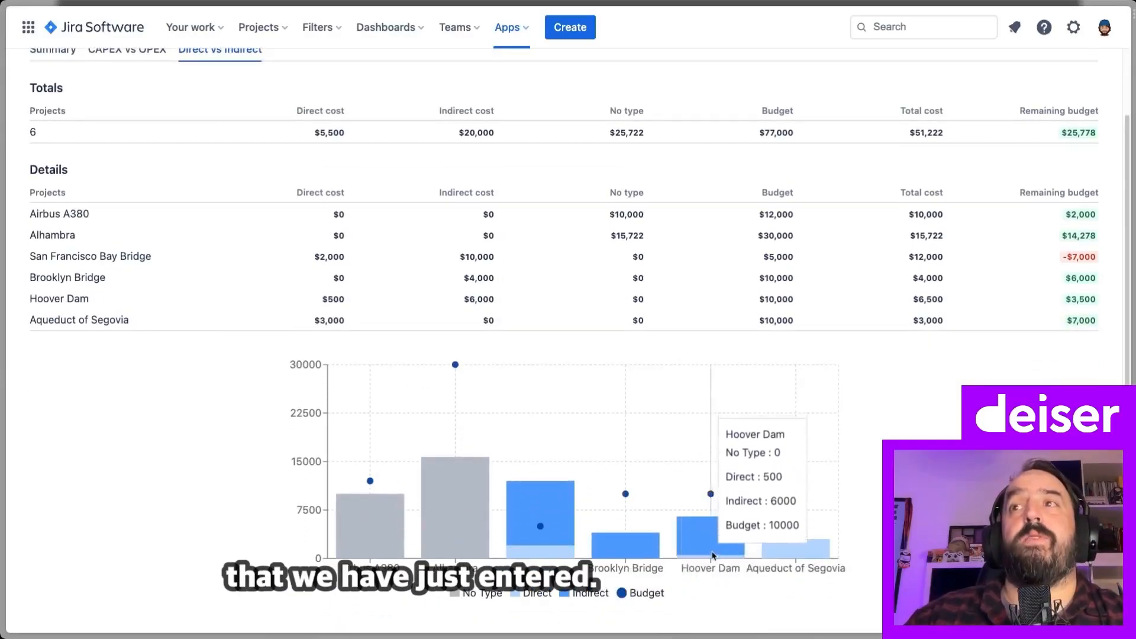
scroll(172, 375, up, 2)
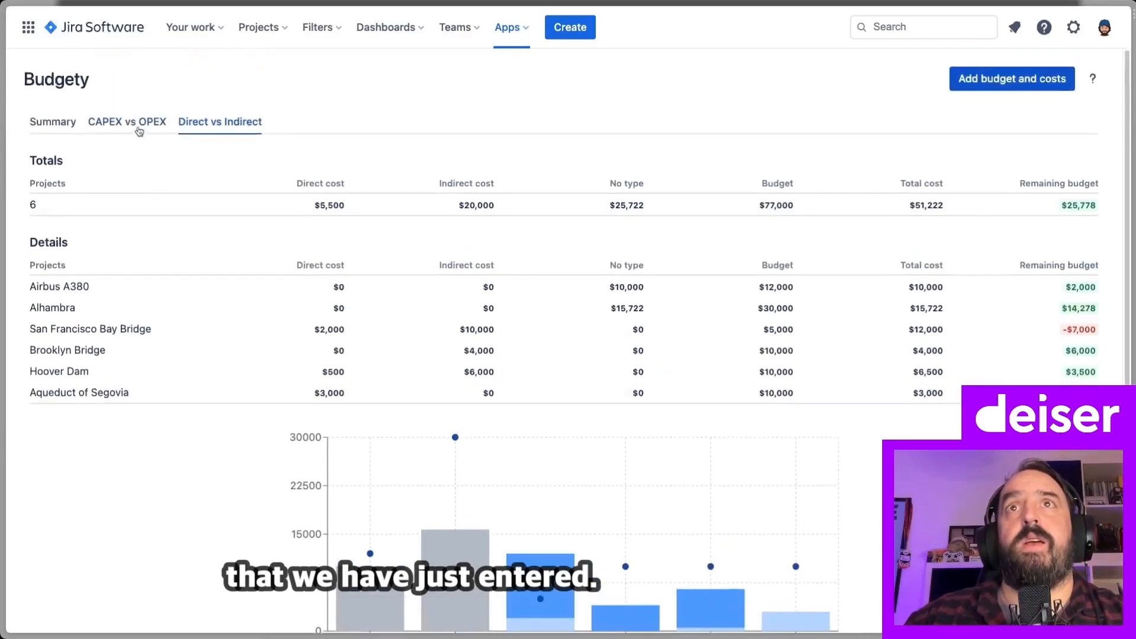
click(139, 130)
scroll(722, 585, down, 1)
mouse_move(713, 579)
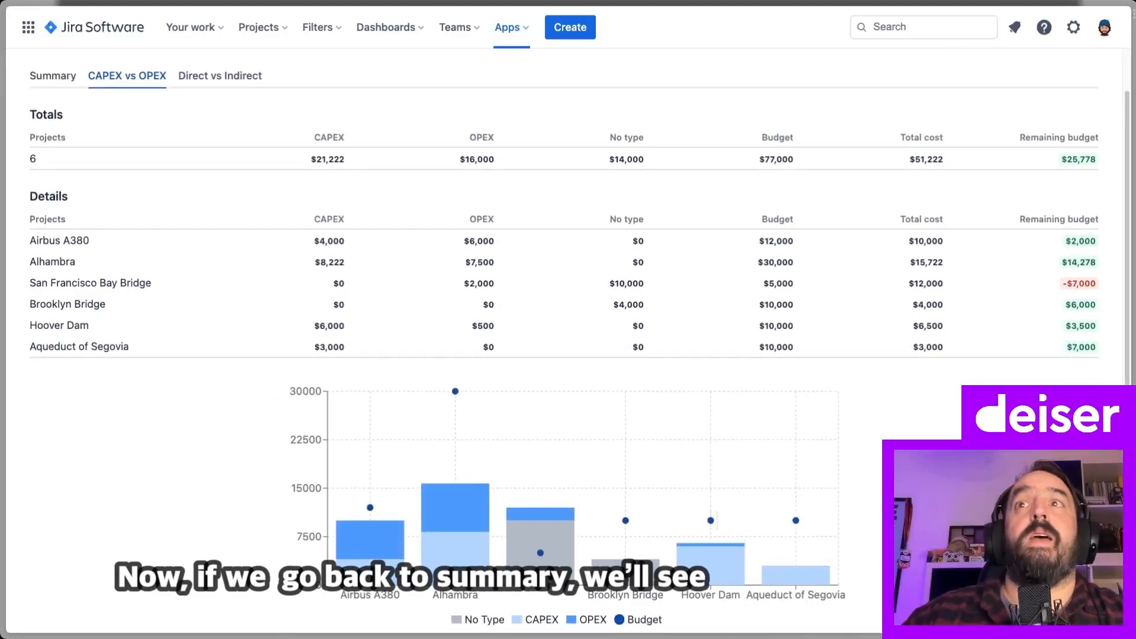
scroll(717, 519, down, 1)
scroll(718, 519, up, 2)
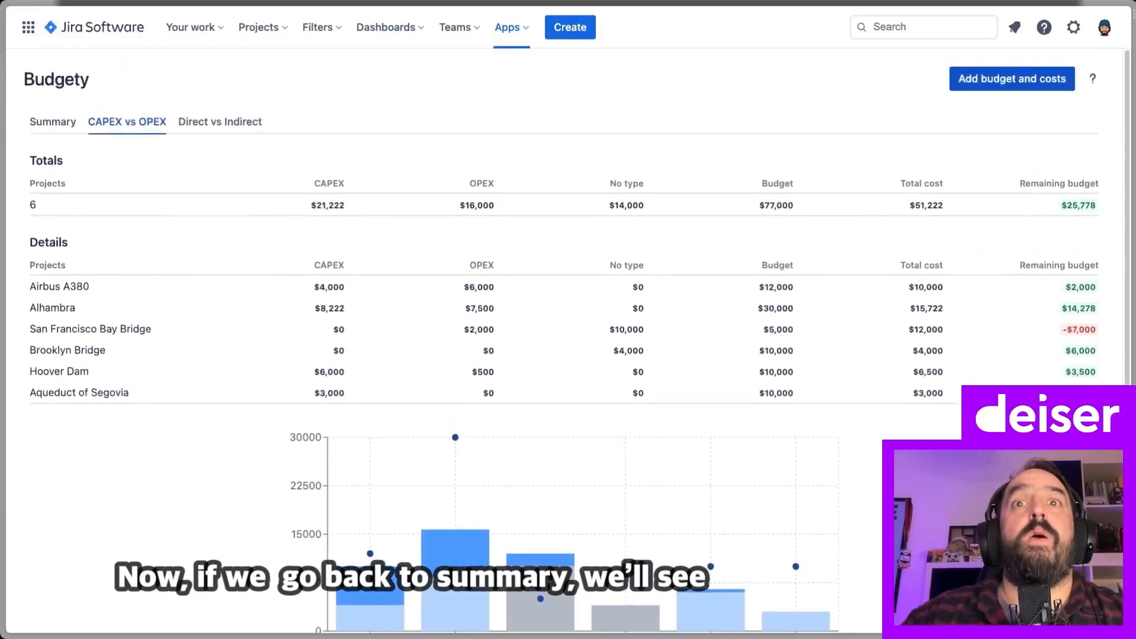
Switch to the Summary report and scroll down to its chart of all six projects
click(62, 123)
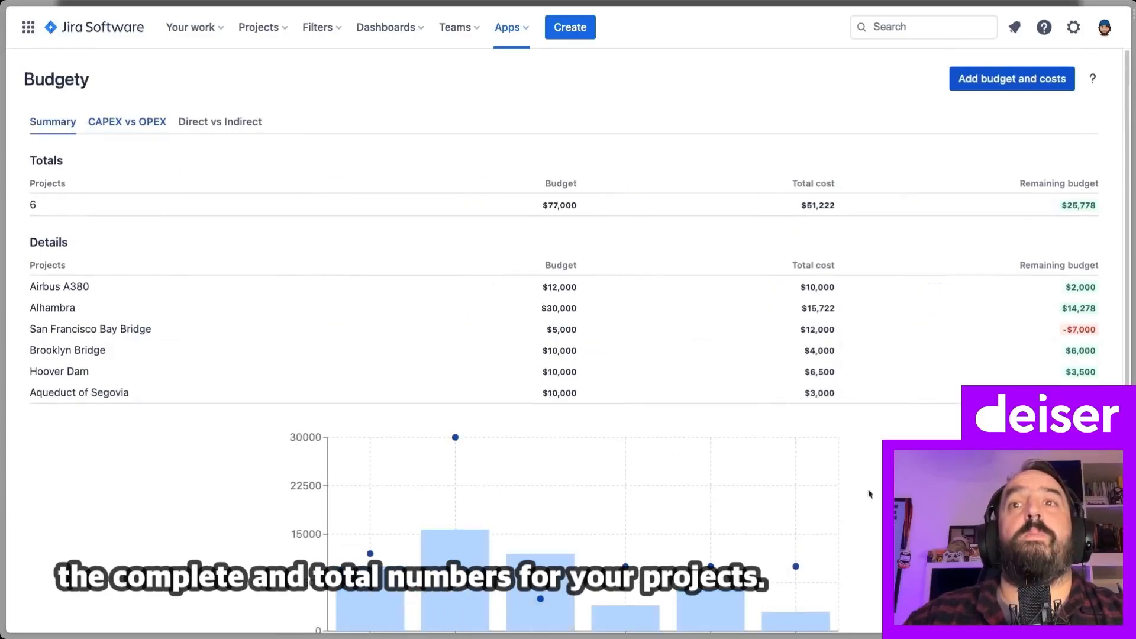
scroll(568, 355, down, 1)
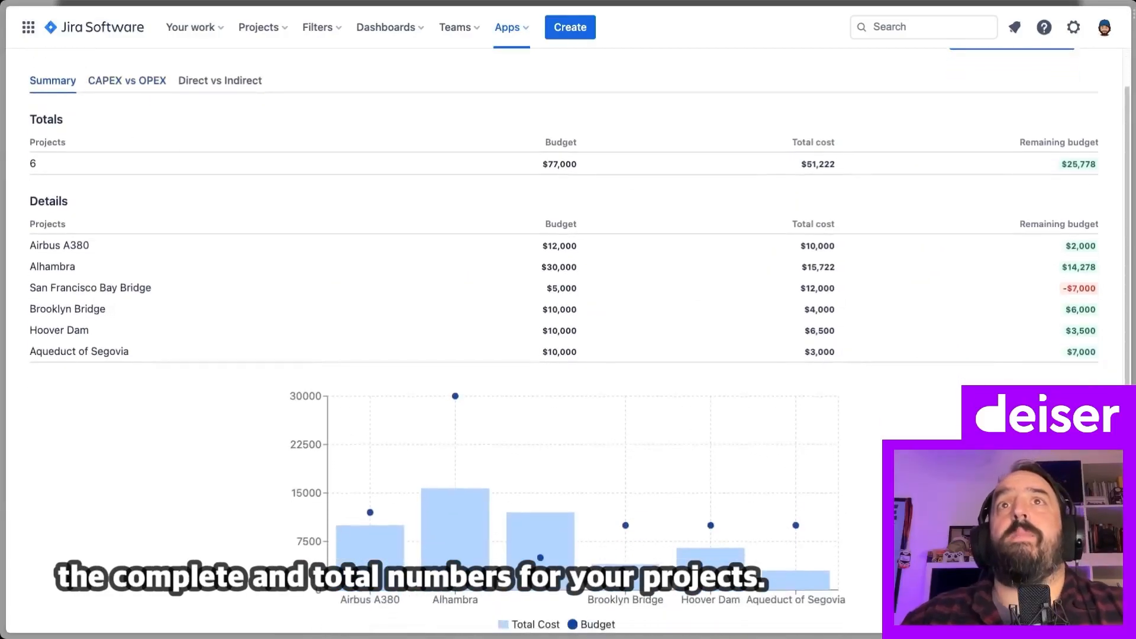